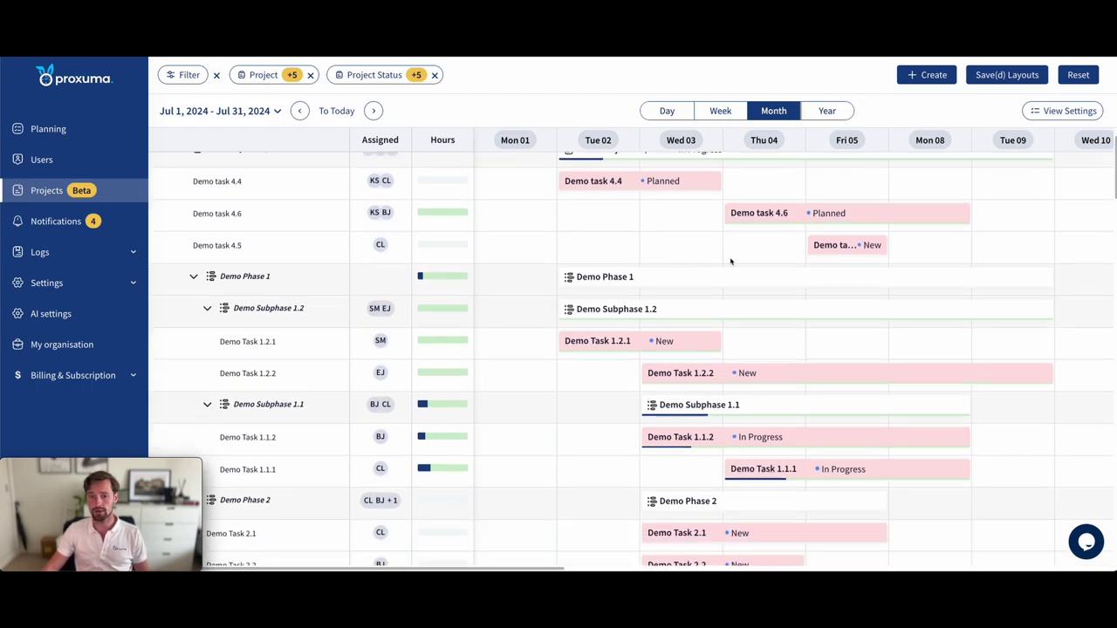
pyautogui.scroll(-2, 741, 253)
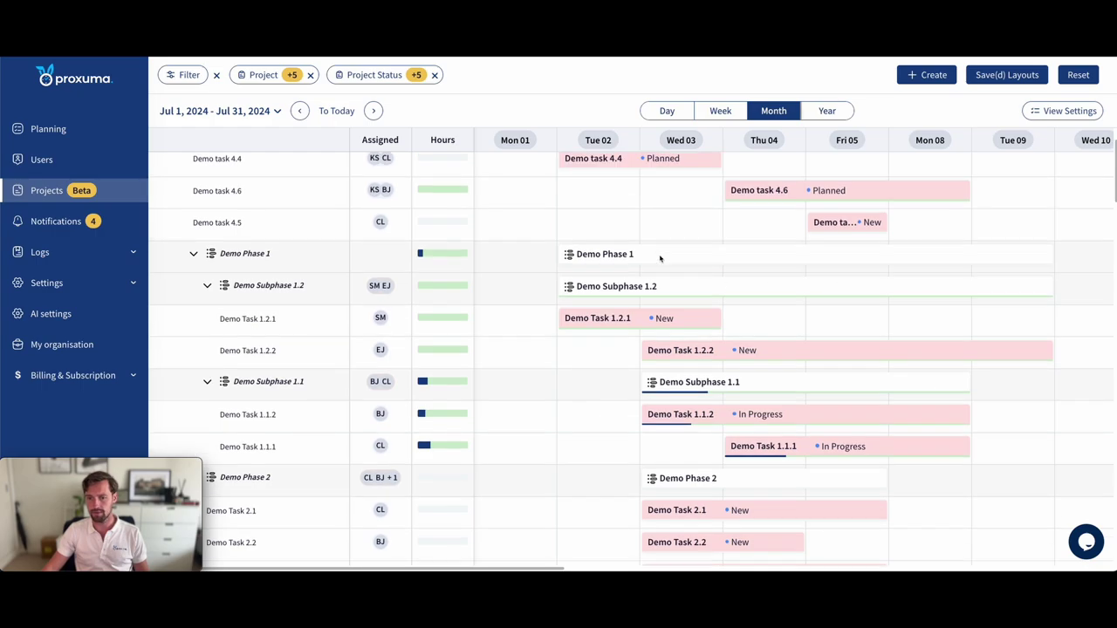
pyautogui.scroll(2, 661, 258)
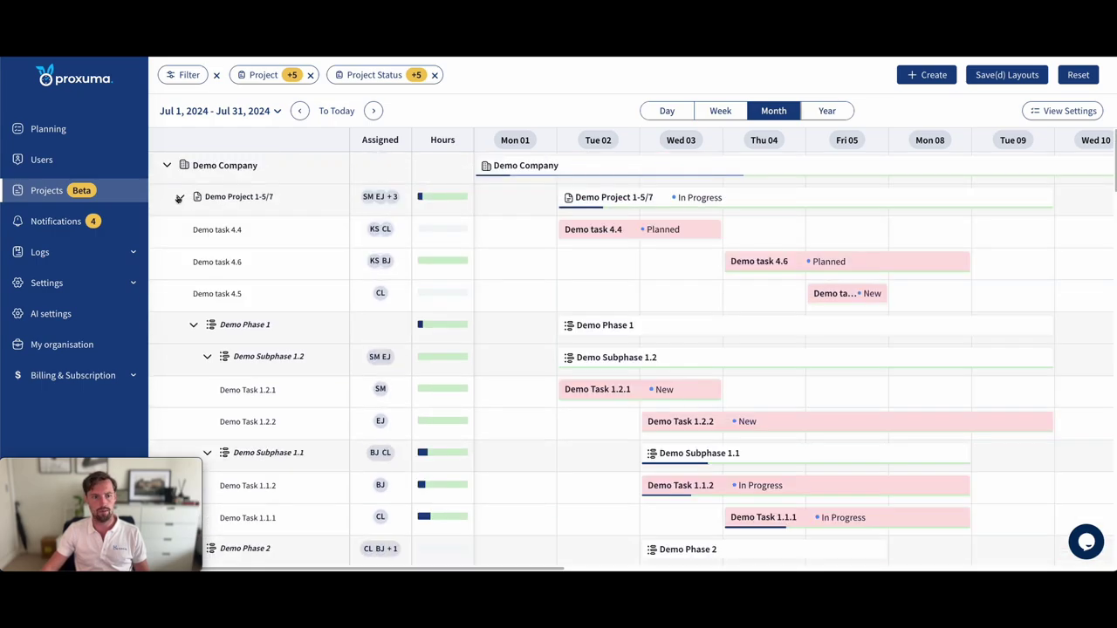
# - Collapse Demo Projects 1-5/7, 8-12/7 and 15-19/7 to hide their tasks
pyautogui.click(179, 197)
pyautogui.click(182, 229)
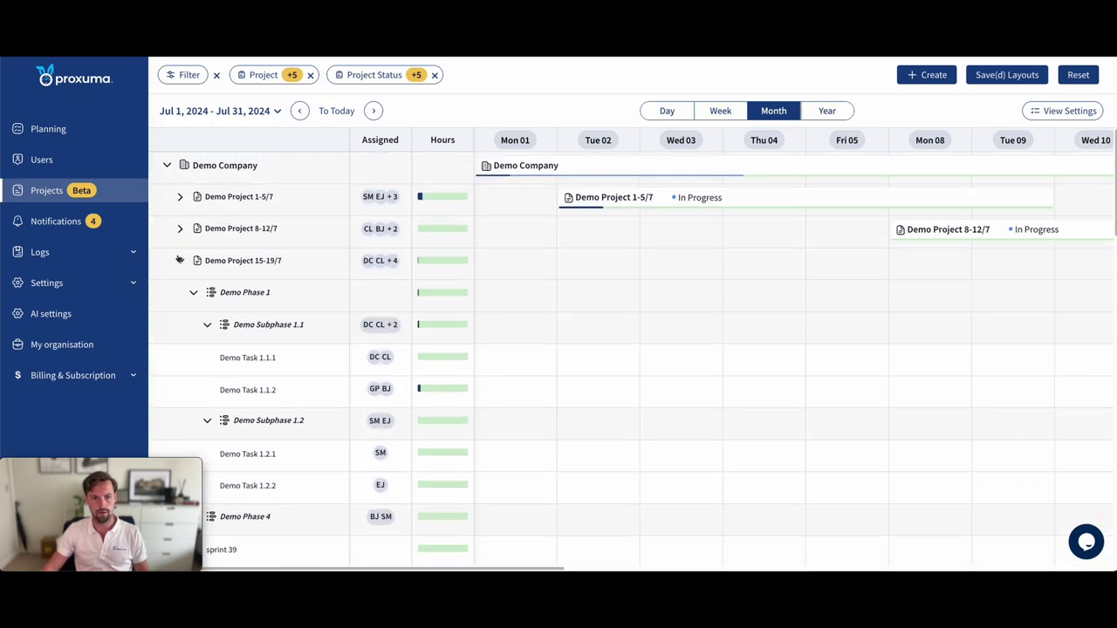
pyautogui.click(180, 260)
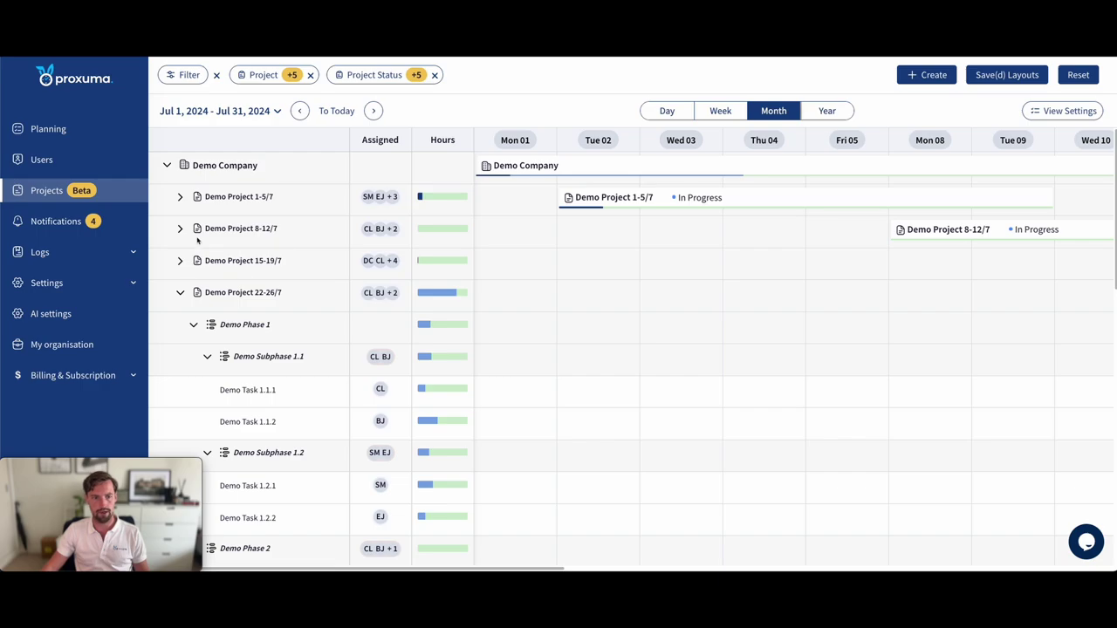
pyautogui.hscroll(6, 594, 240)
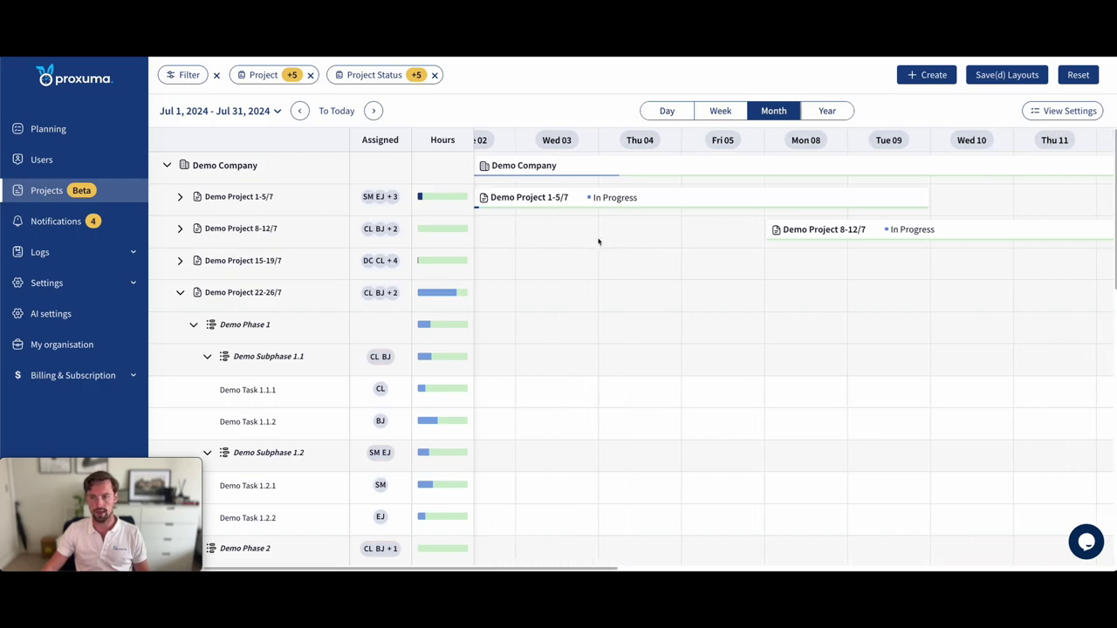
pyautogui.hscroll(-2, 563, 229)
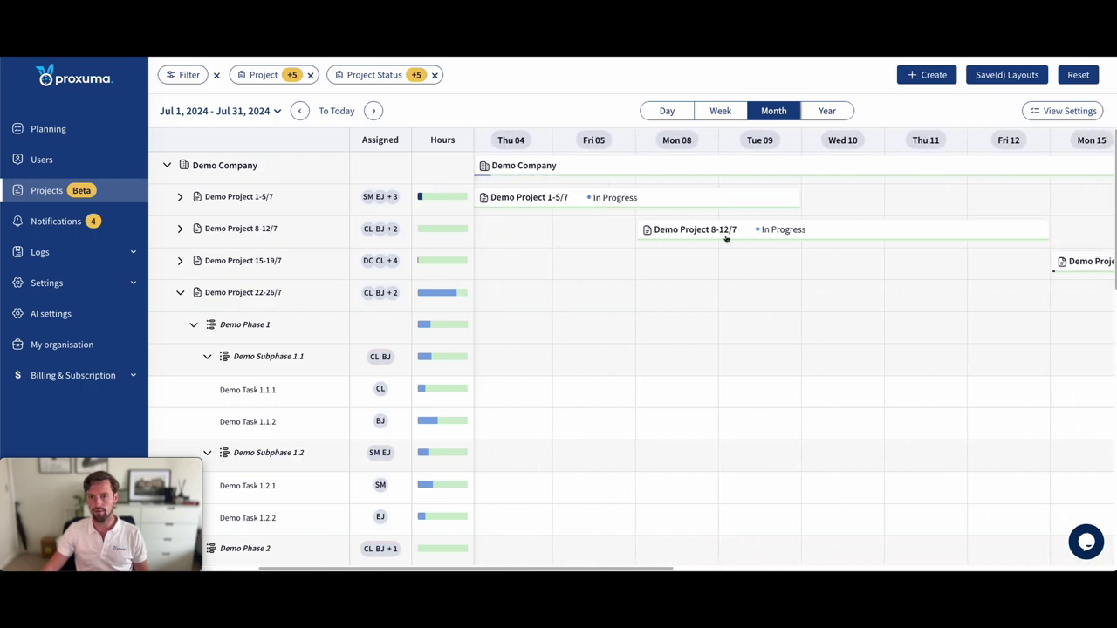
pyautogui.hscroll(-3, 734, 225)
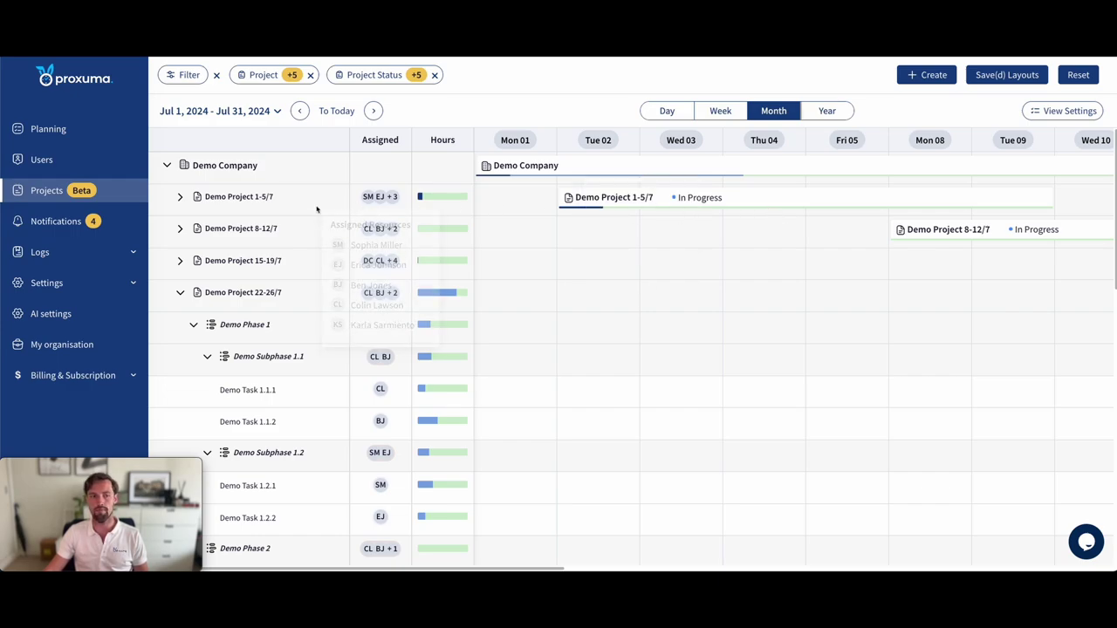
# - Toggle the project rows, collapsing Demo Project 22-26/7 and the others, then re-expand Demo Project 1-5/7
pyautogui.click(179, 197)
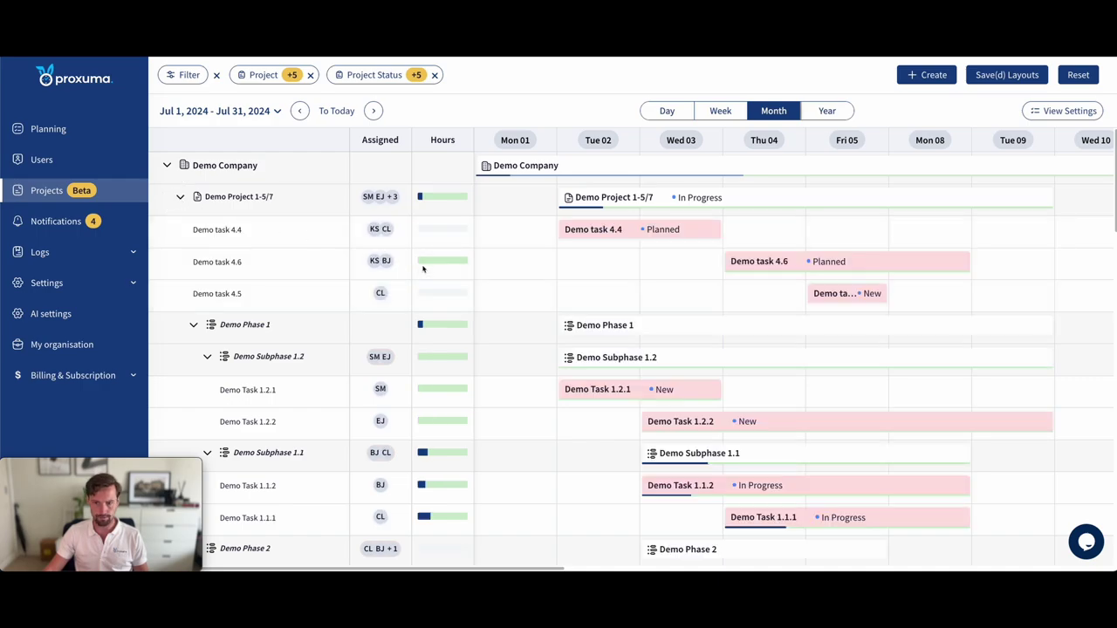
pyautogui.scroll(-2, 542, 276)
pyautogui.scroll(1, 393, 287)
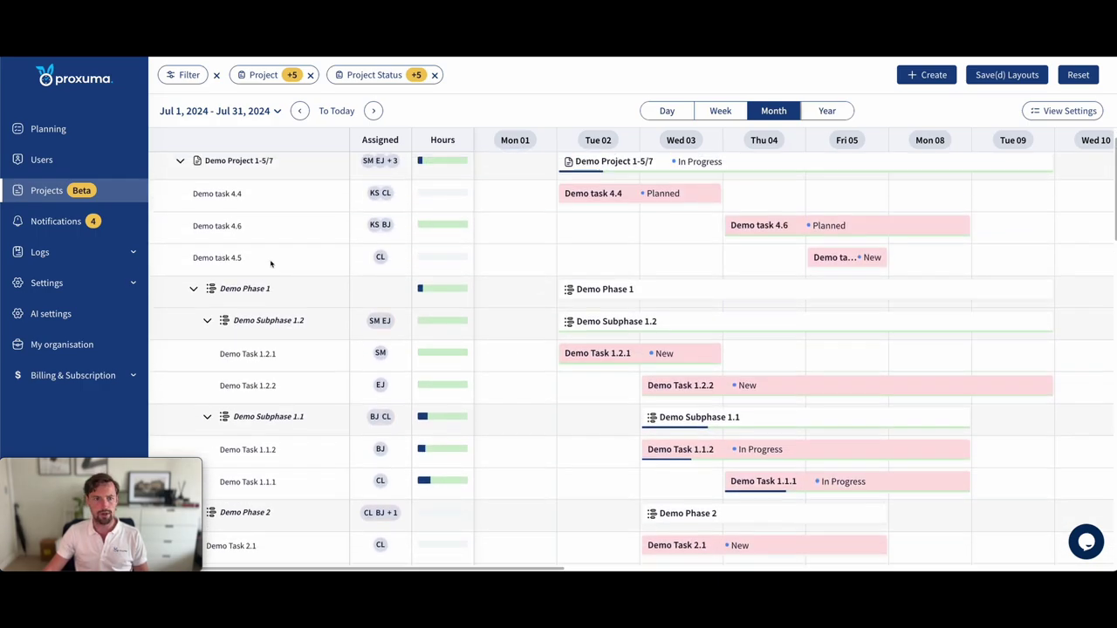
pyautogui.click(179, 164)
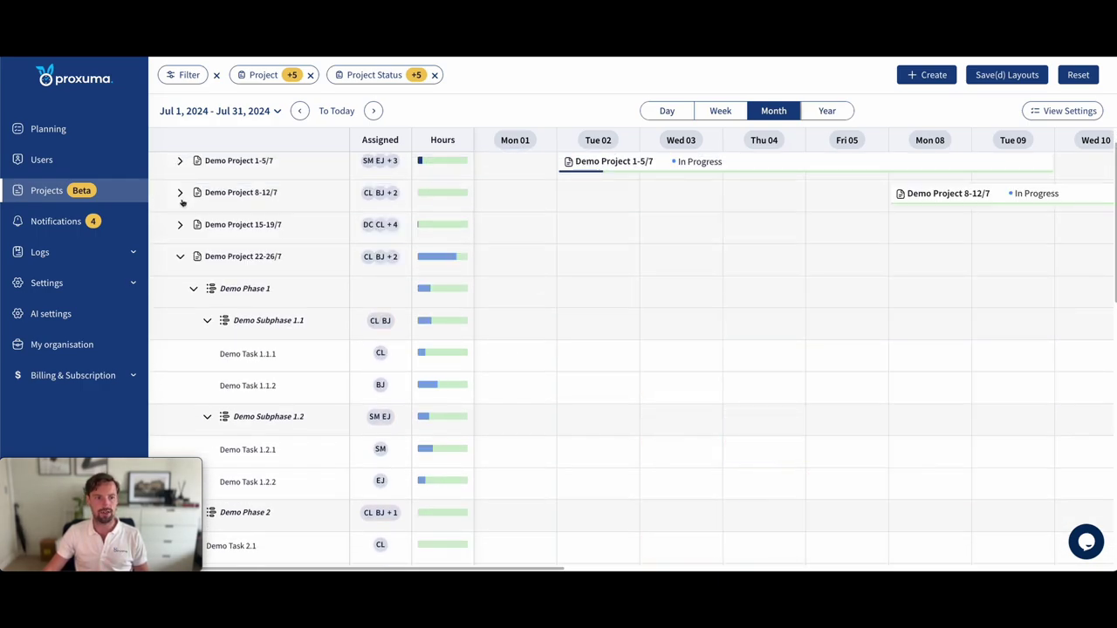
pyautogui.click(179, 260)
pyautogui.click(181, 294)
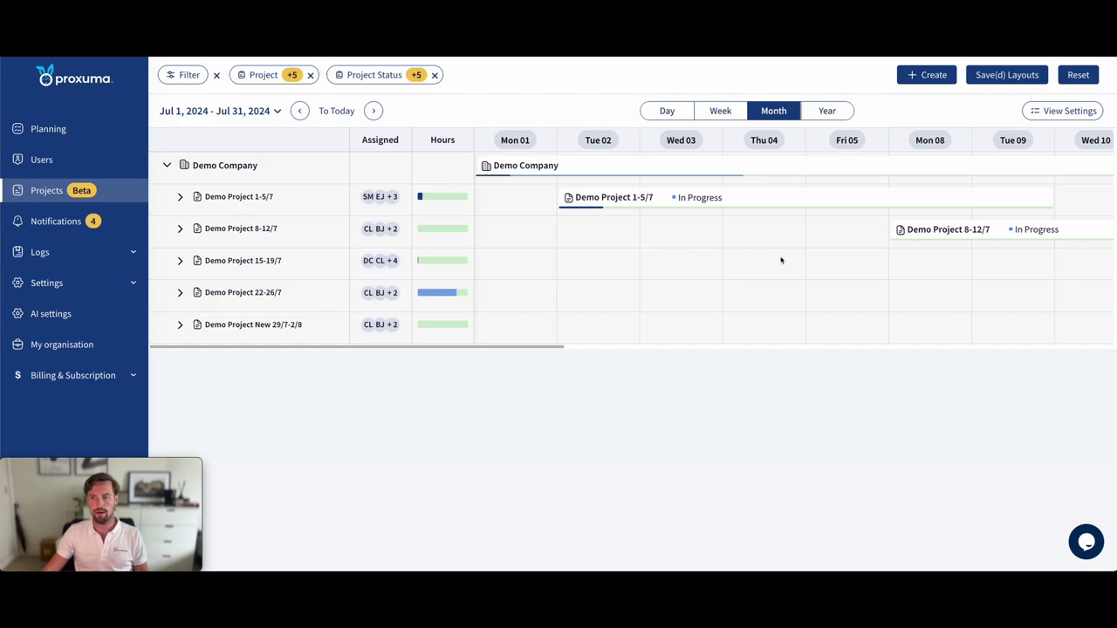
pyautogui.hscroll(10, 781, 260)
pyautogui.hscroll(5, 781, 260)
pyautogui.hscroll(-5, 781, 260)
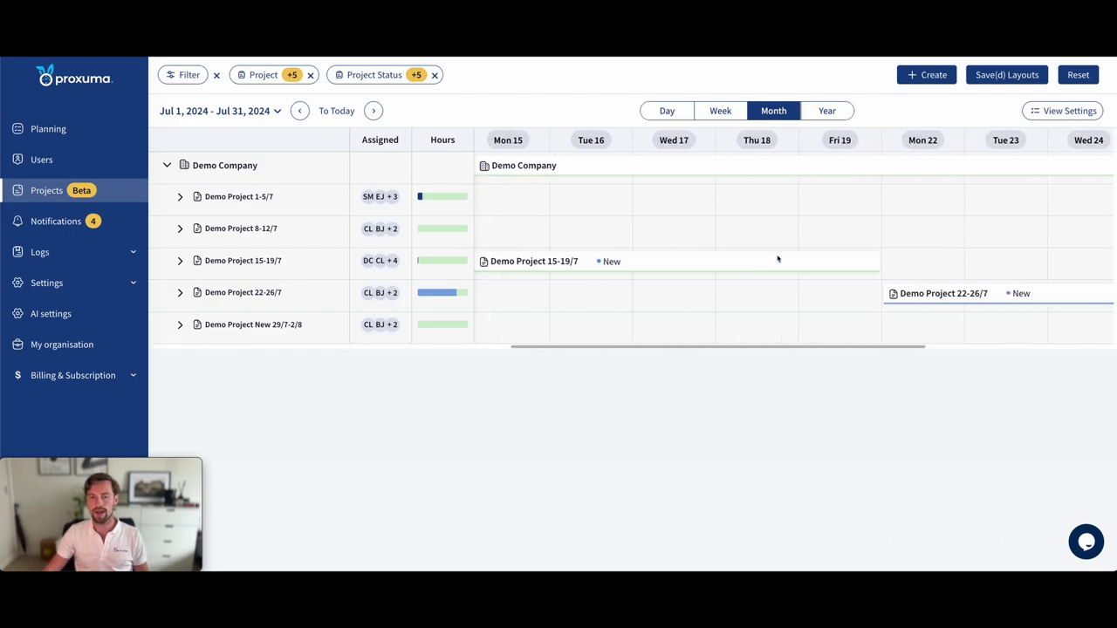
pyautogui.hscroll(-10, 778, 258)
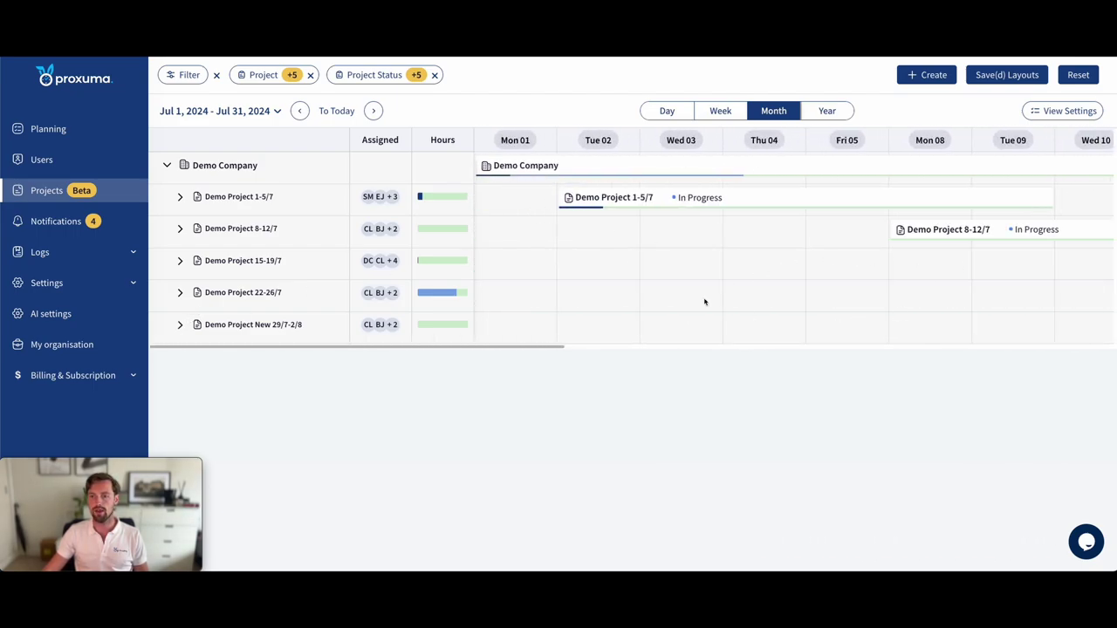
pyautogui.hscroll(5, 698, 226)
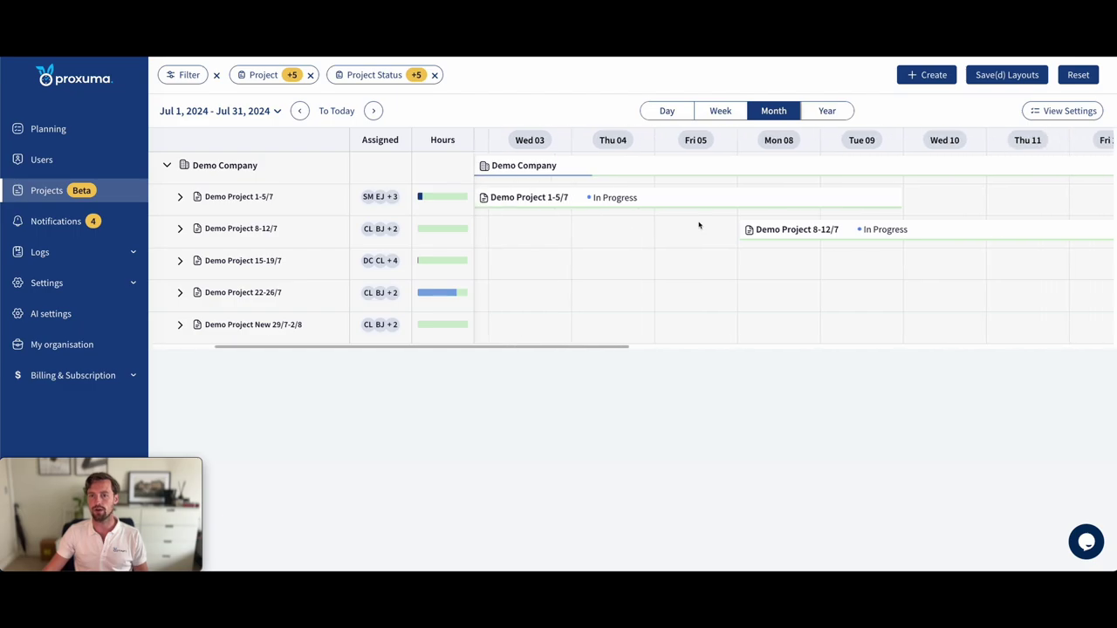
pyautogui.hscroll(-5, 663, 229)
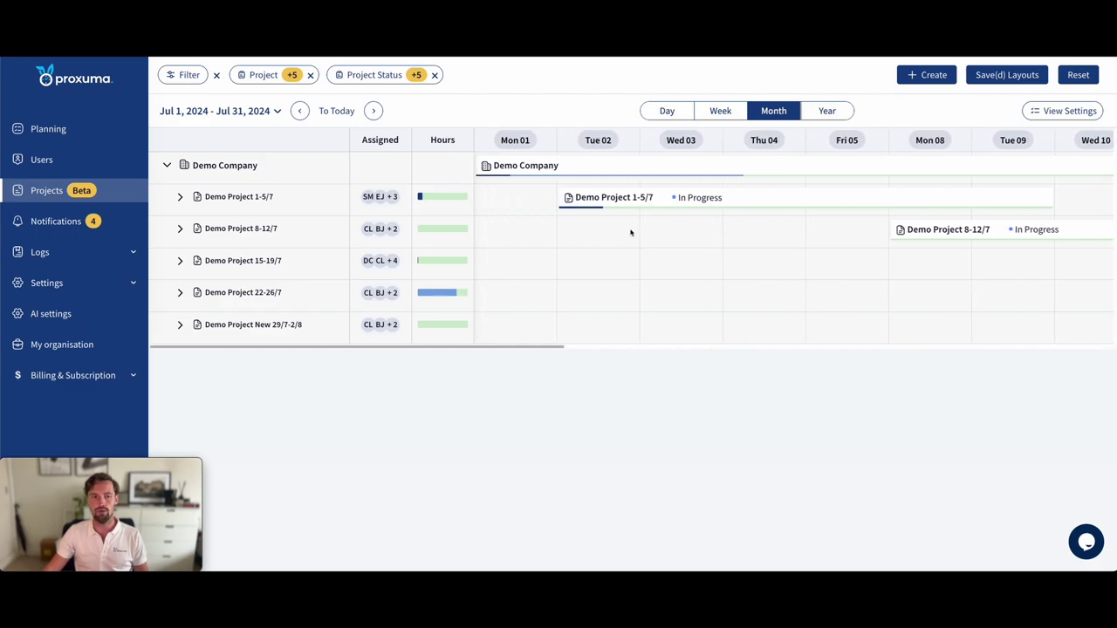
pyautogui.click(180, 196)
pyautogui.scroll(-3, 662, 277)
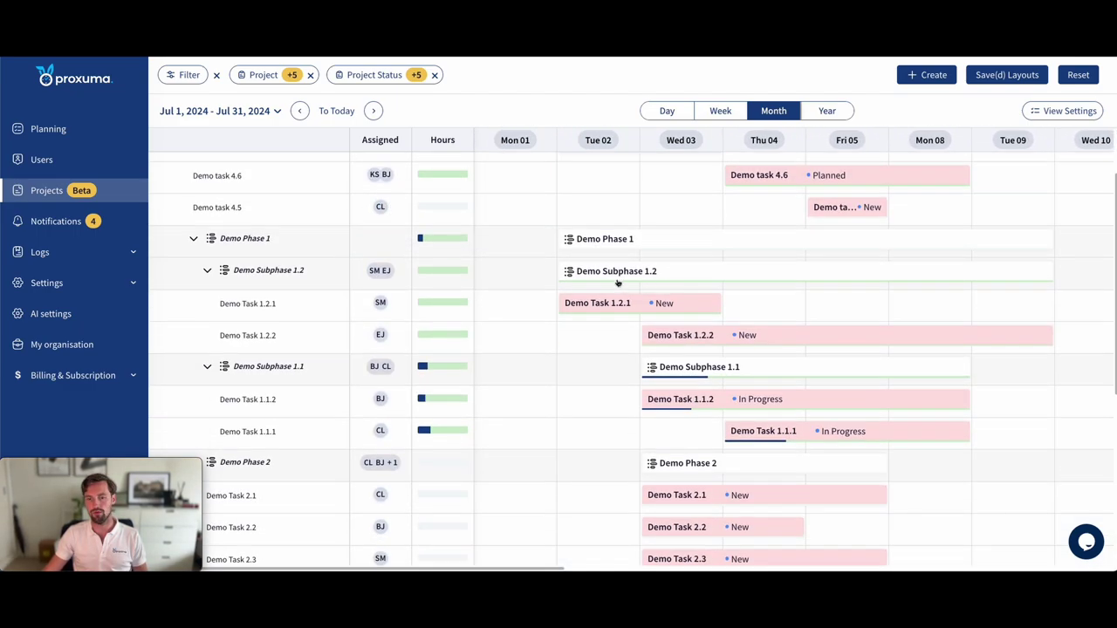
pyautogui.scroll(3, 699, 332)
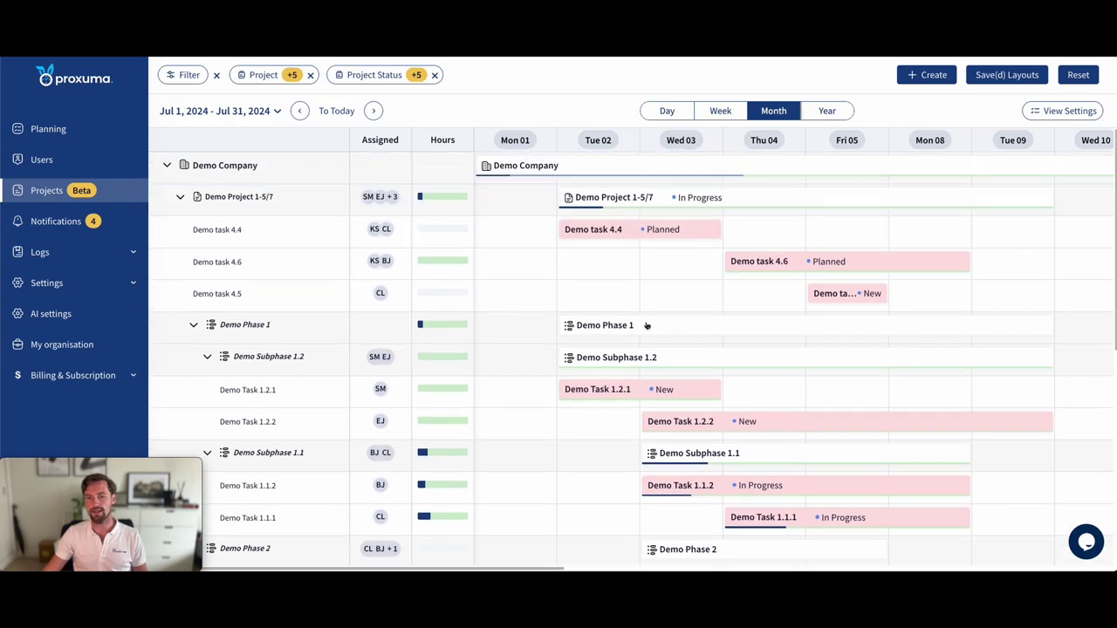
# - Open Demo Project 1-5/7's edit form, then go back to the planning timeline
pyautogui.click(597, 199)
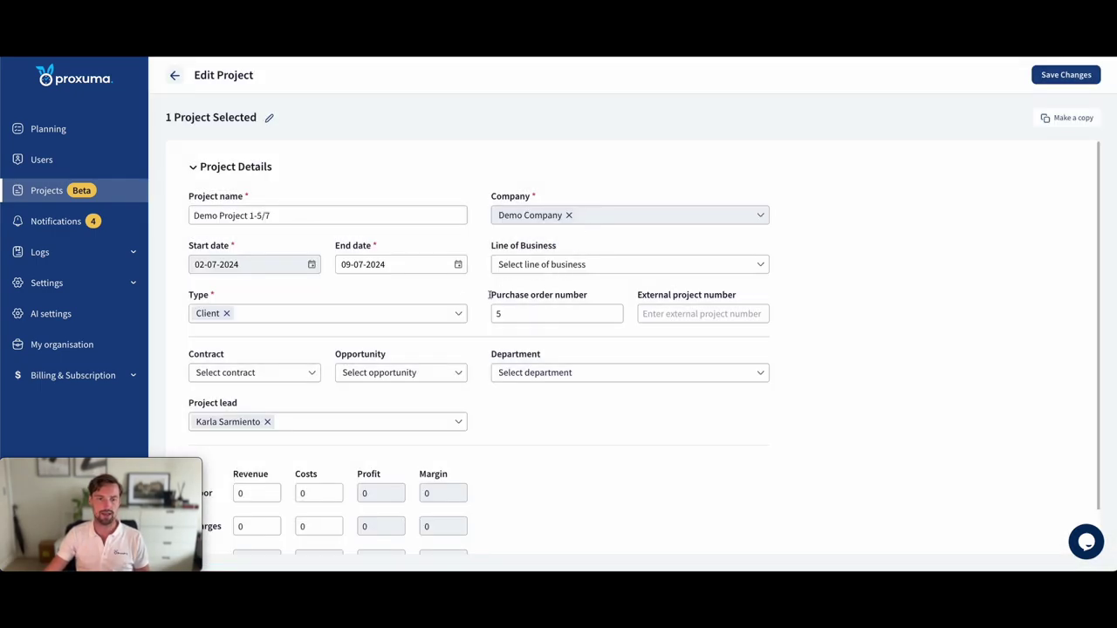
pyautogui.scroll(2, 483, 219)
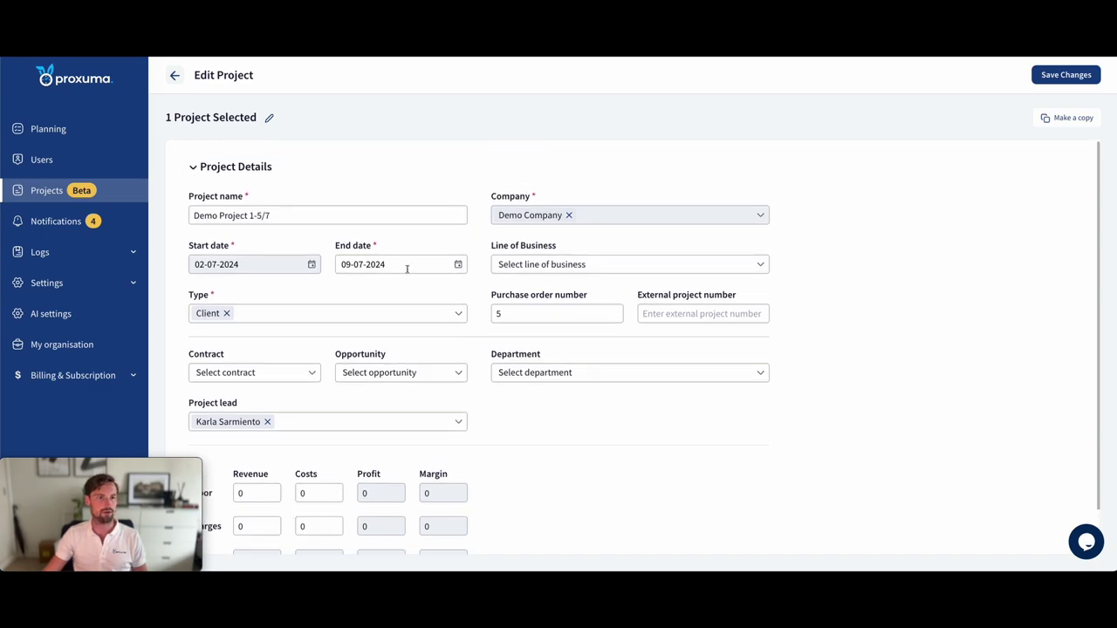
pyautogui.click(174, 75)
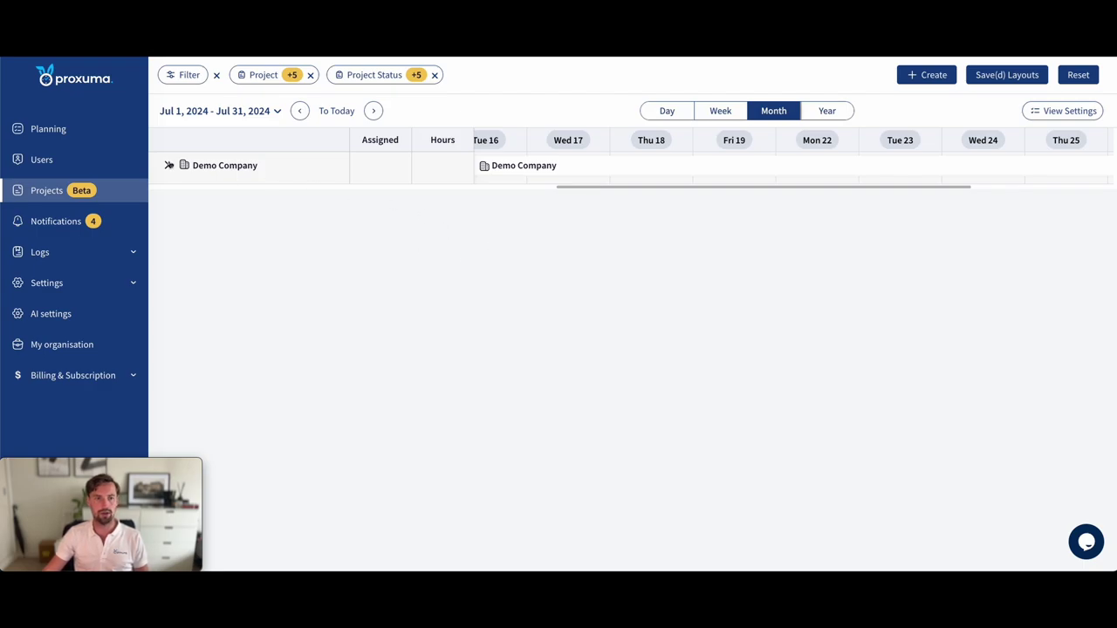
# - Expand Demo Company and view Demo Task 2.1, closing it without saving
pyautogui.click(167, 165)
pyautogui.scroll(-5, 693, 299)
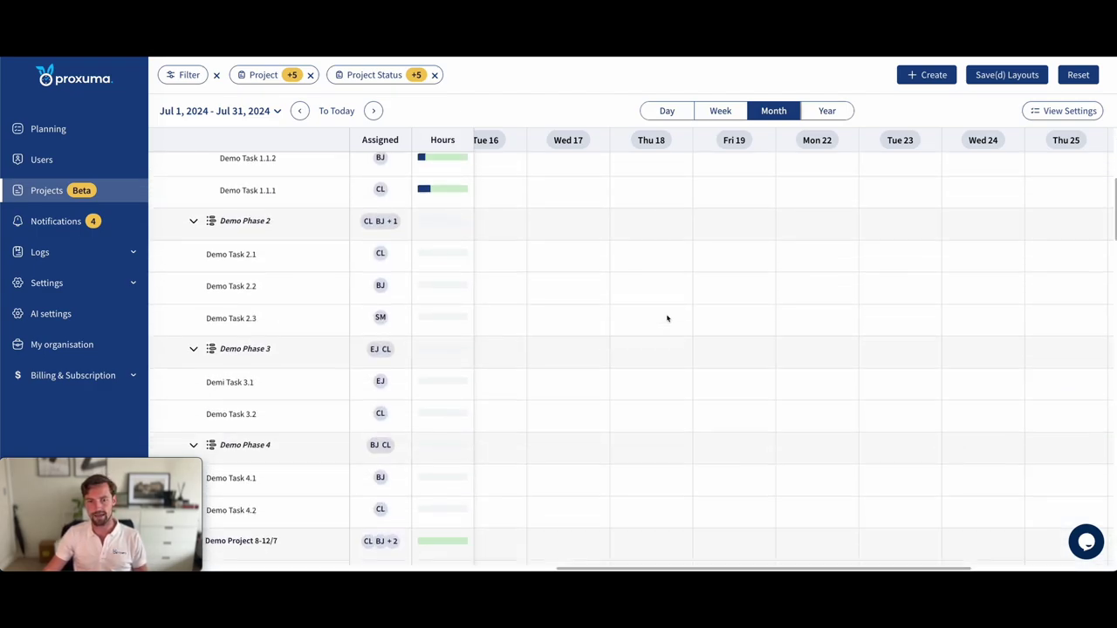
pyautogui.scroll(3, 671, 310)
pyautogui.scroll(-3, 667, 319)
pyautogui.scroll(-2, 668, 318)
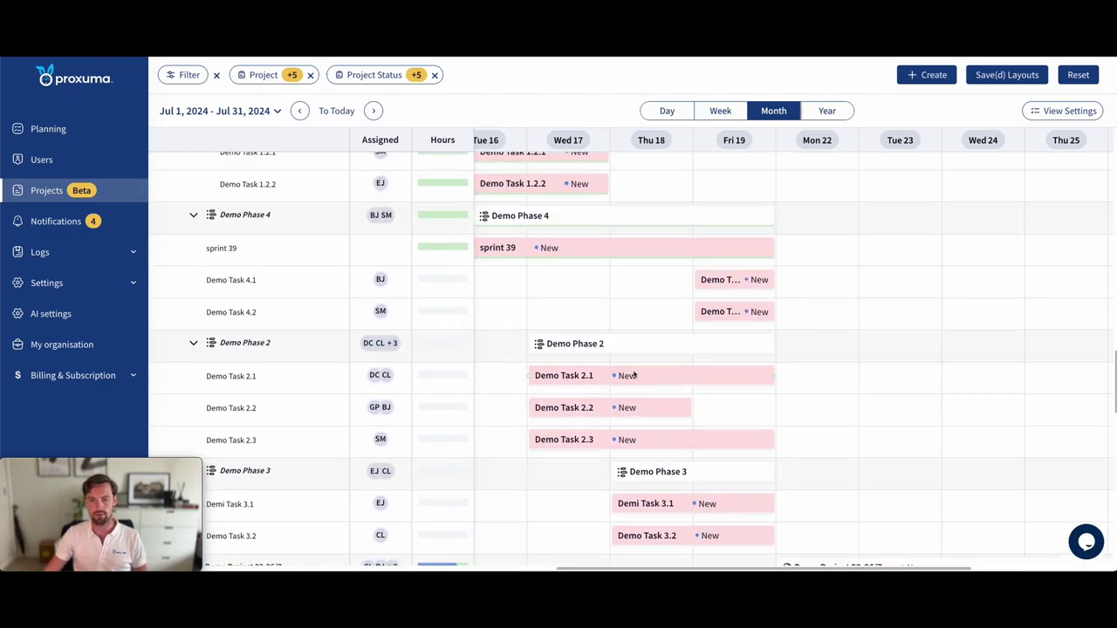
pyautogui.click(635, 375)
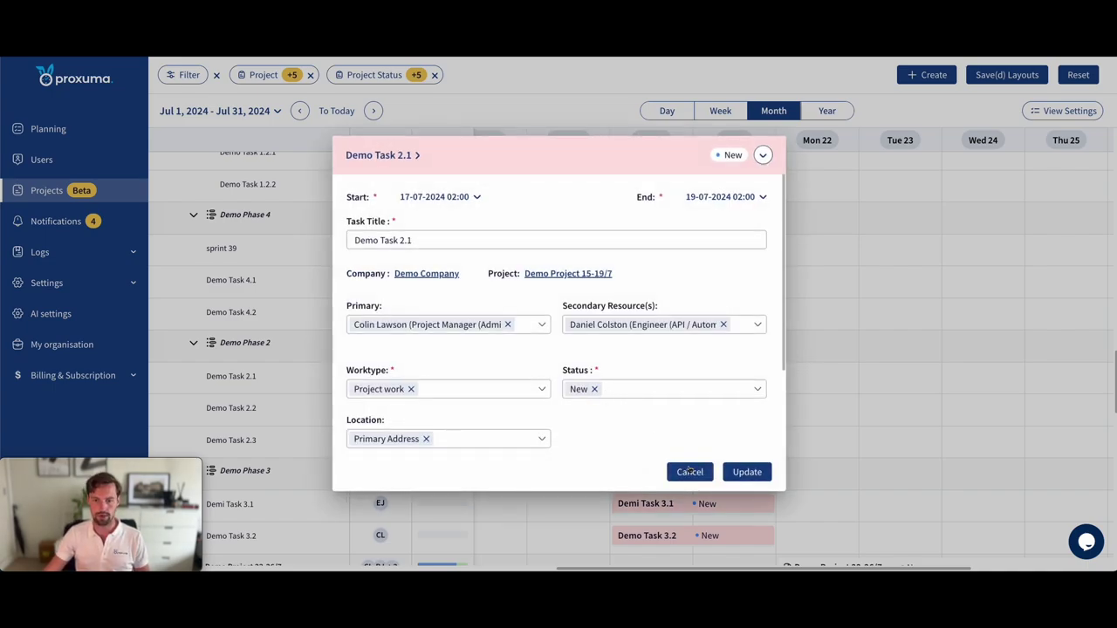
pyautogui.click(689, 471)
# - Collapse Demo Phases 2, 4 and 1 and Demo Projects 15-19/7 and 22-26/7, then list the filter fields
pyautogui.click(194, 343)
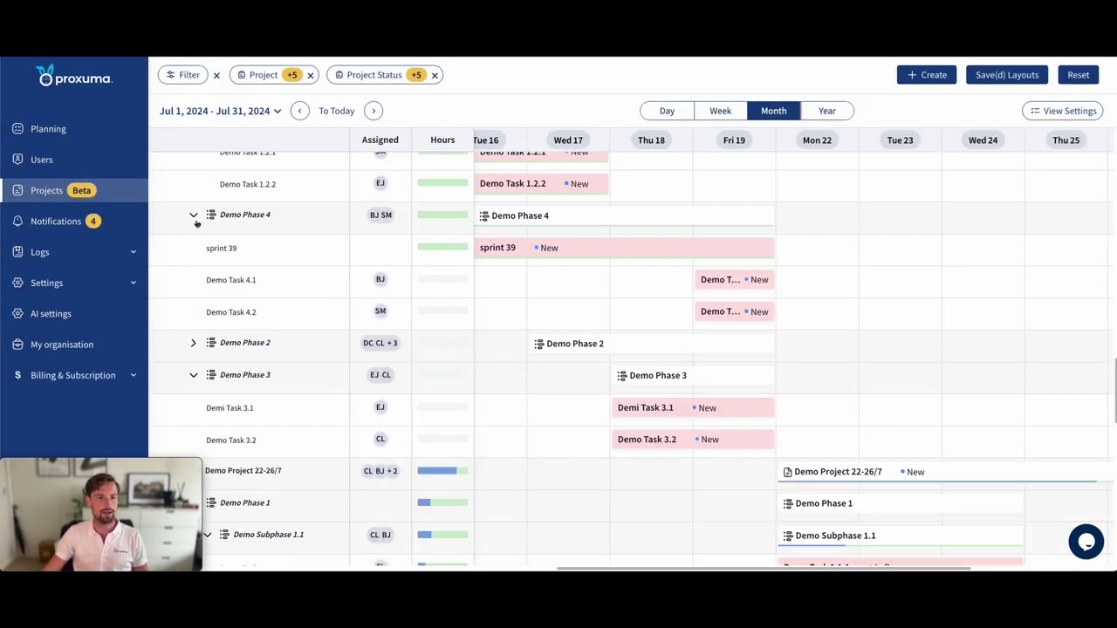
pyautogui.click(194, 215)
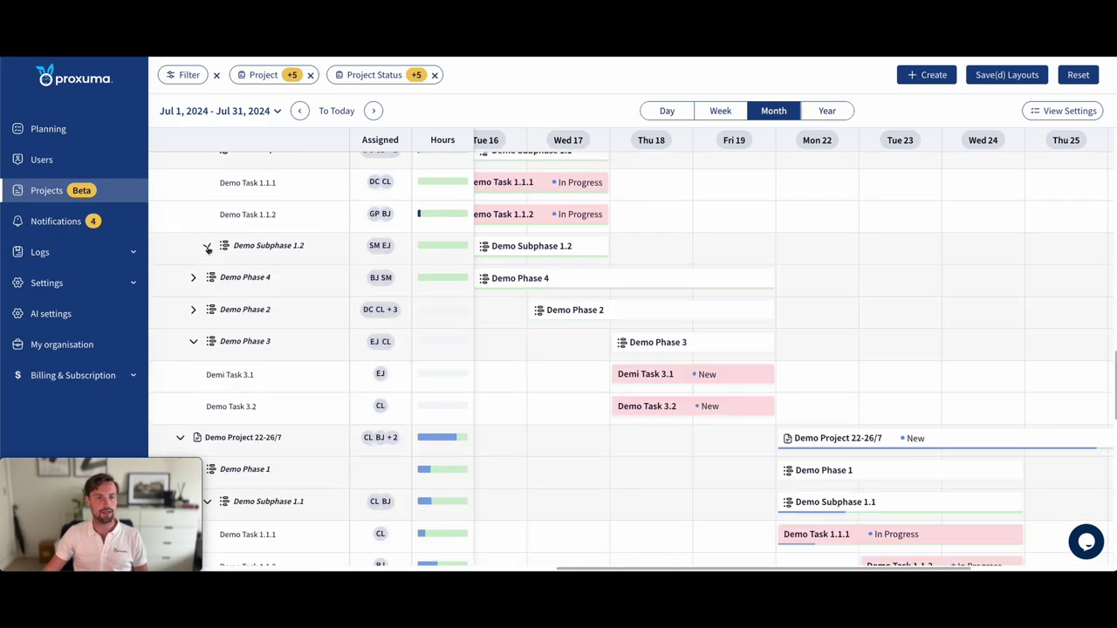
pyautogui.scroll(1, 207, 248)
pyautogui.click(196, 208)
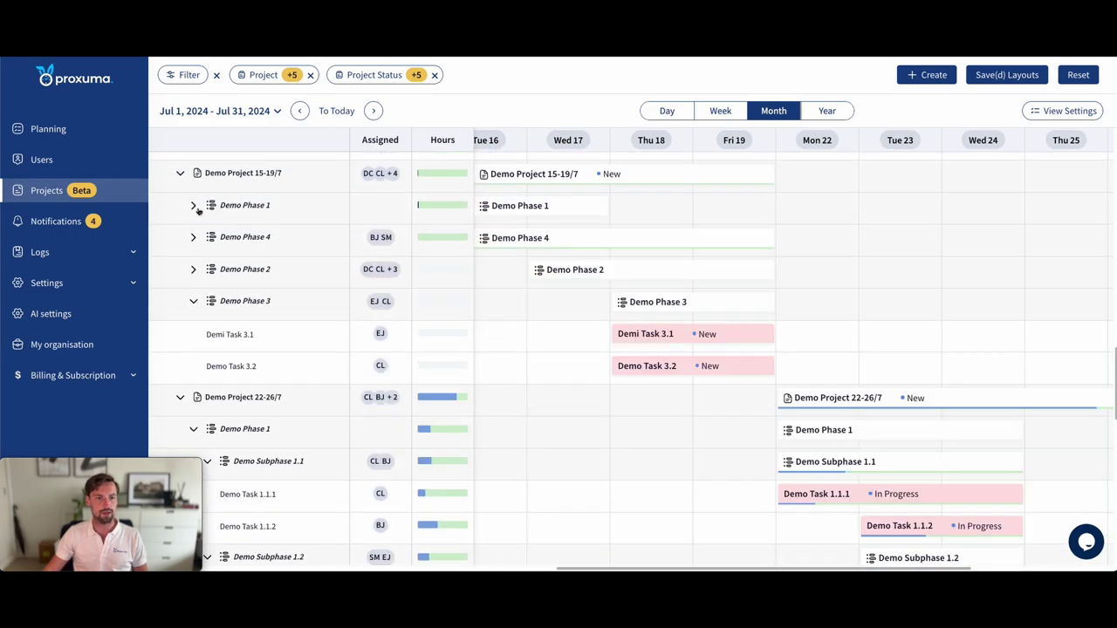
pyautogui.scroll(1, 196, 207)
pyautogui.click(181, 244)
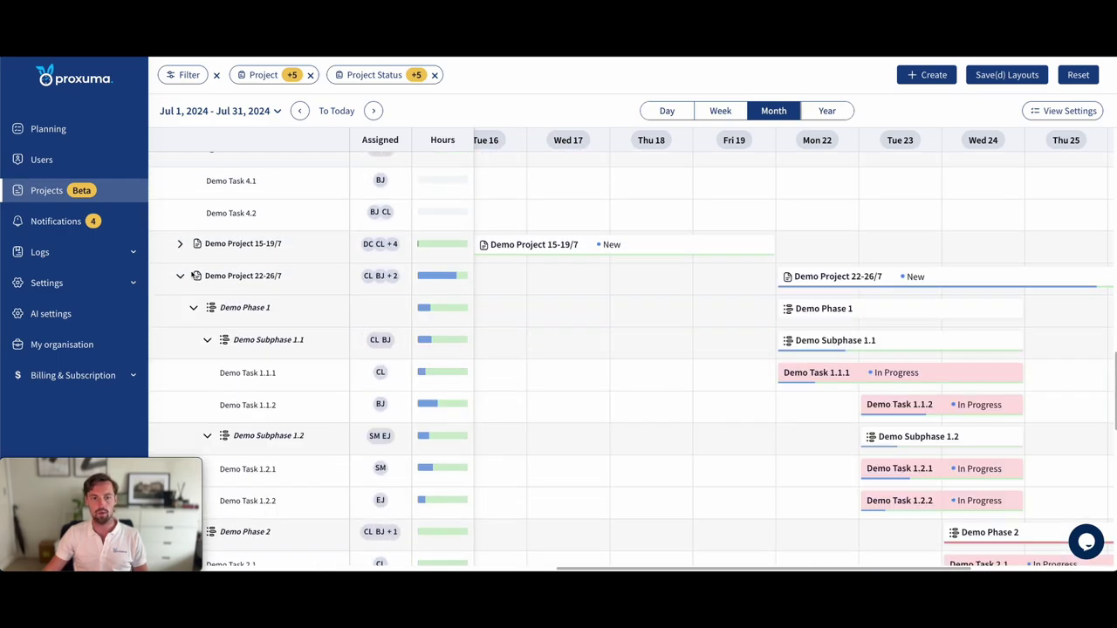
pyautogui.click(179, 276)
pyautogui.hscroll(-5, 549, 311)
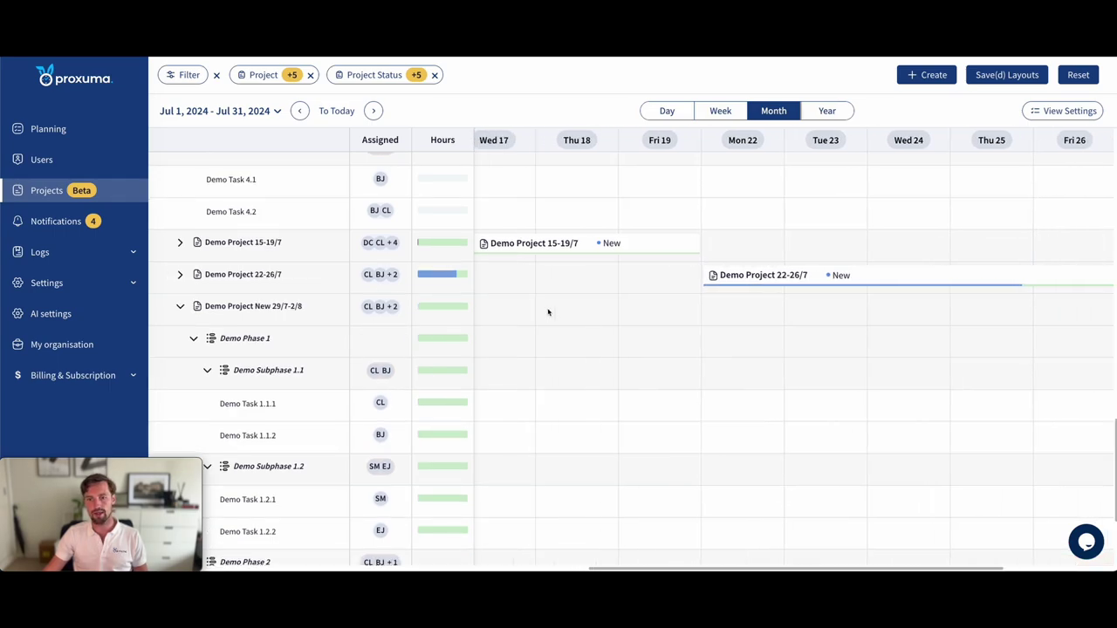
pyautogui.hscroll(-3, 549, 311)
pyautogui.scroll(-2, 548, 311)
pyautogui.click(189, 75)
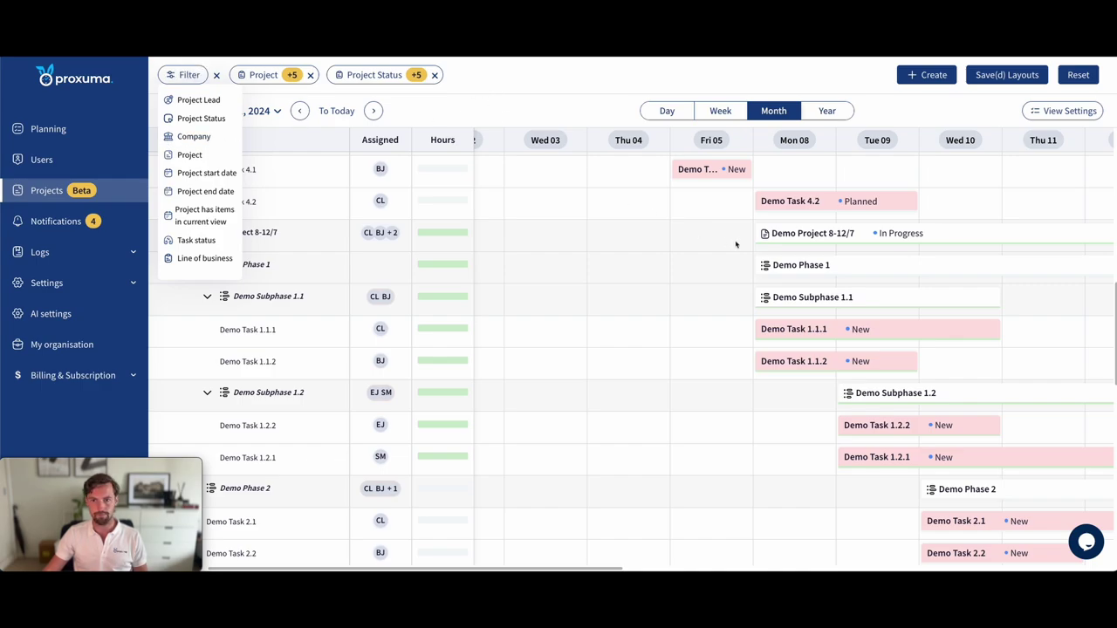
# - Close the filter list, then open and dismiss the date range calendar, keeping Jul 1–31, 2024
pyautogui.moveTo(263, 75)
pyautogui.click(523, 262)
pyautogui.click(214, 111)
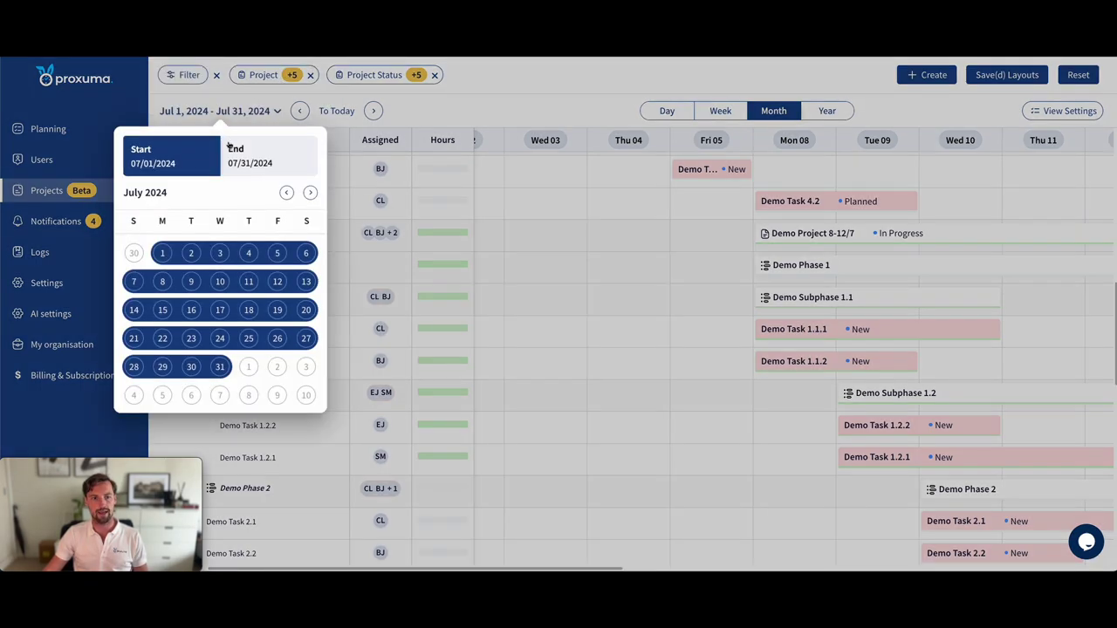
pyautogui.click(499, 115)
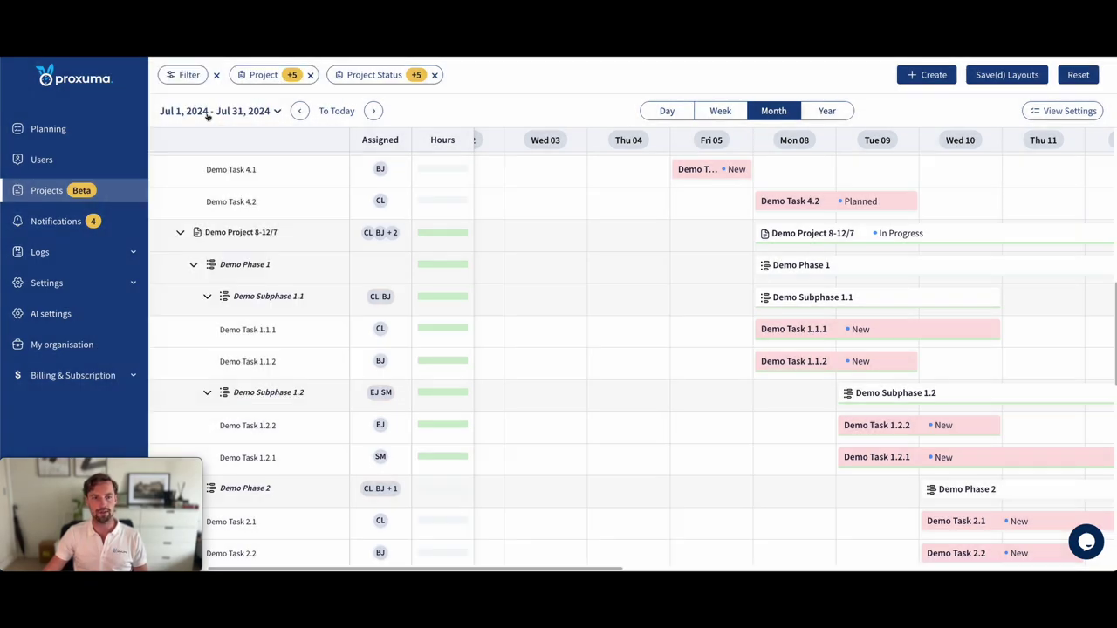
pyautogui.hscroll(3, 818, 397)
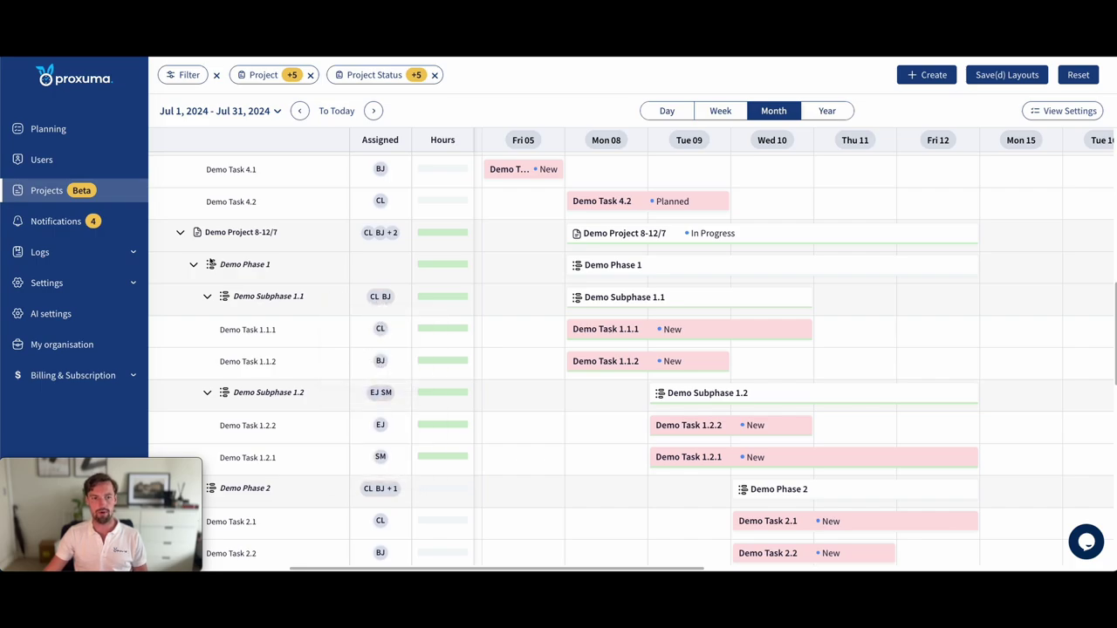
pyautogui.click(181, 232)
pyautogui.moveTo(380, 232)
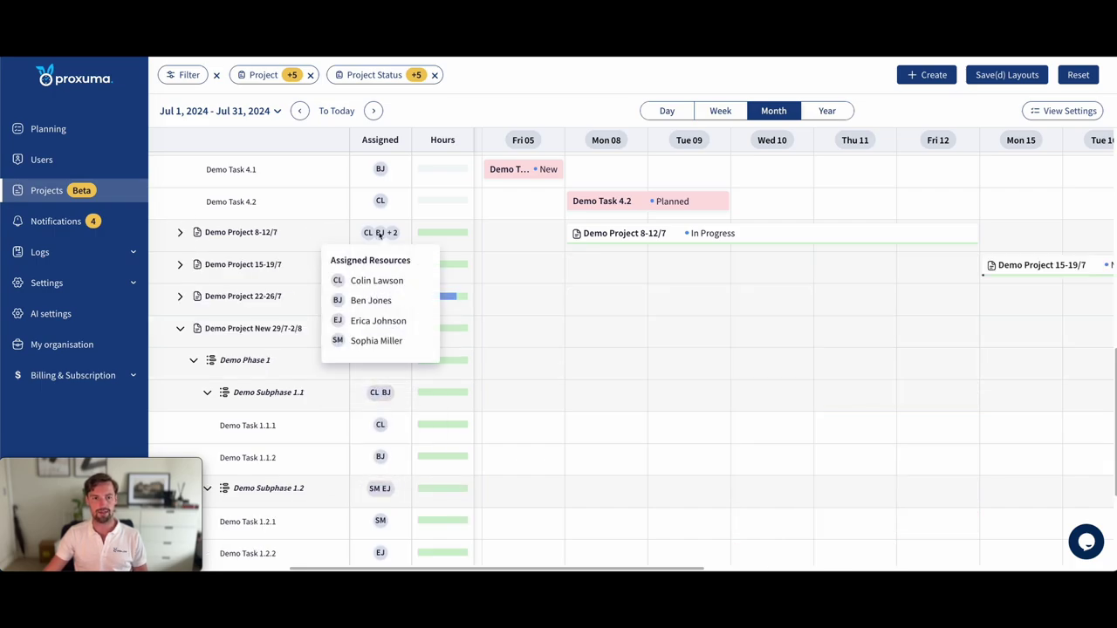
pyautogui.click(180, 232)
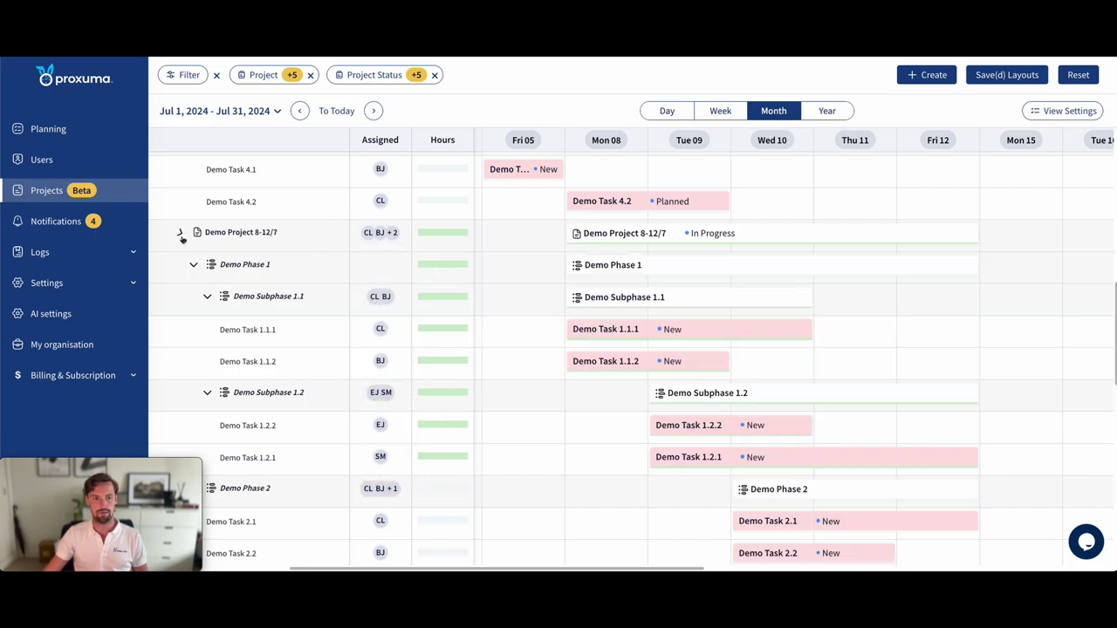
pyautogui.scroll(-1, 313, 296)
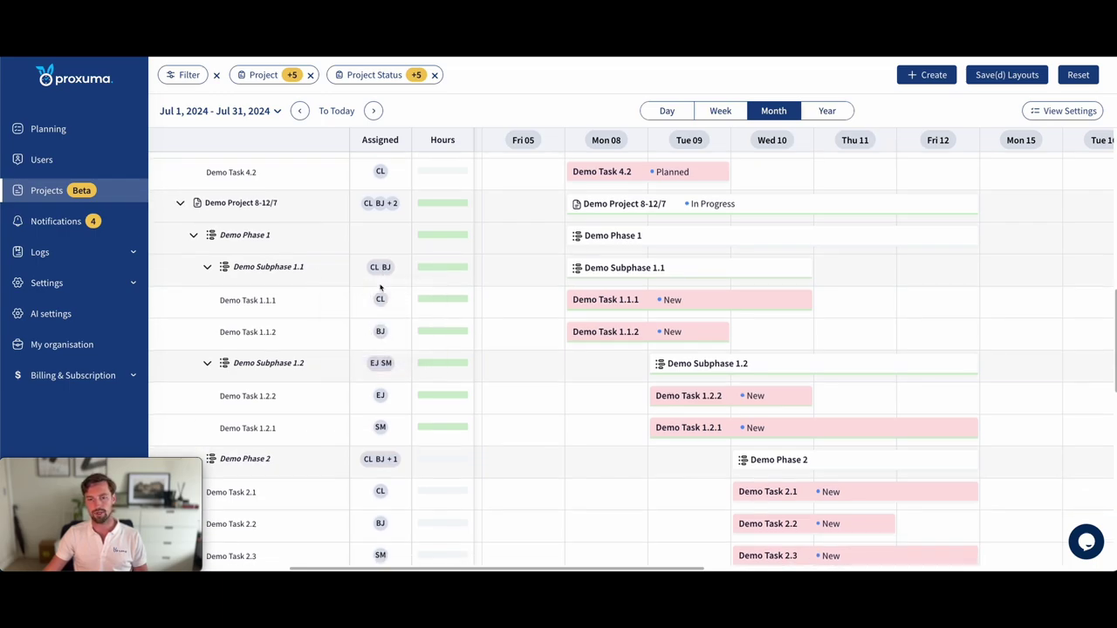
pyautogui.scroll(-4, 472, 323)
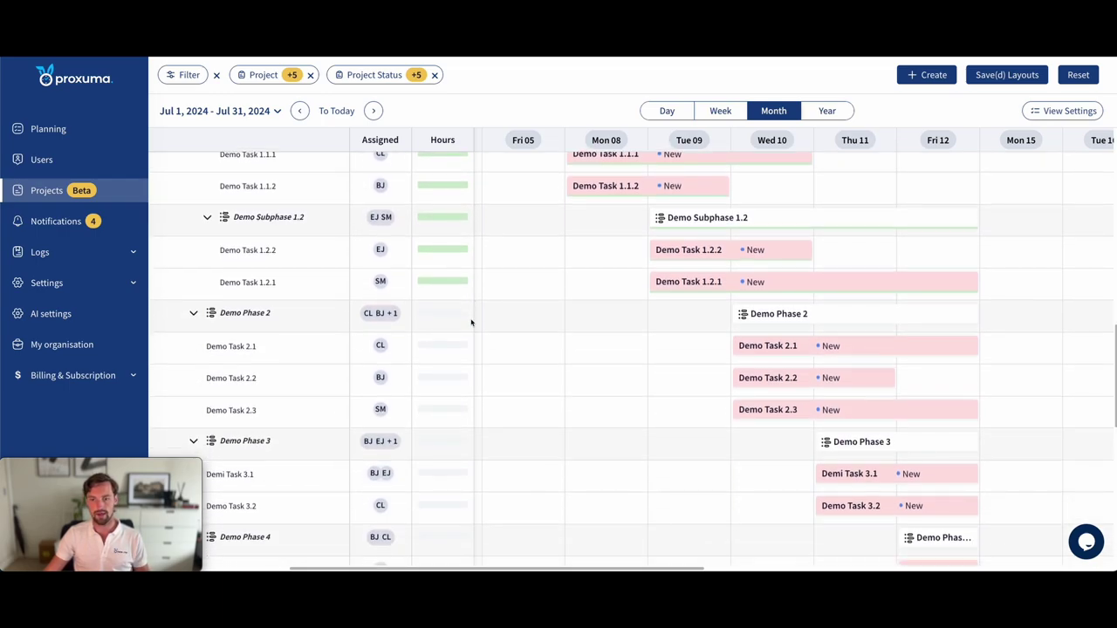
pyautogui.scroll(4, 471, 323)
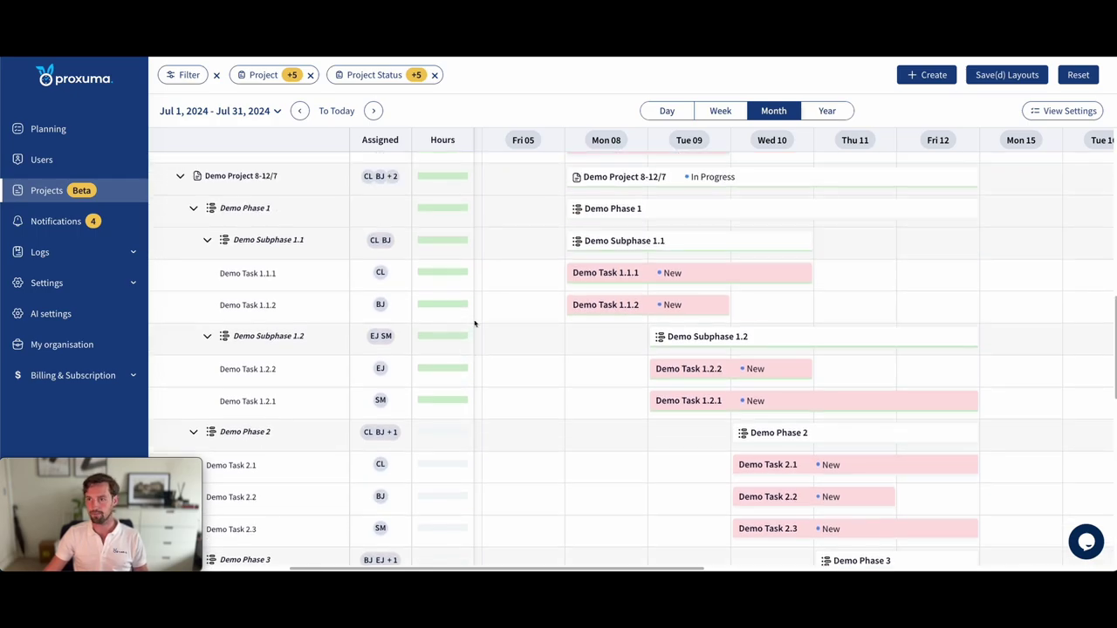
pyautogui.scroll(4, 474, 323)
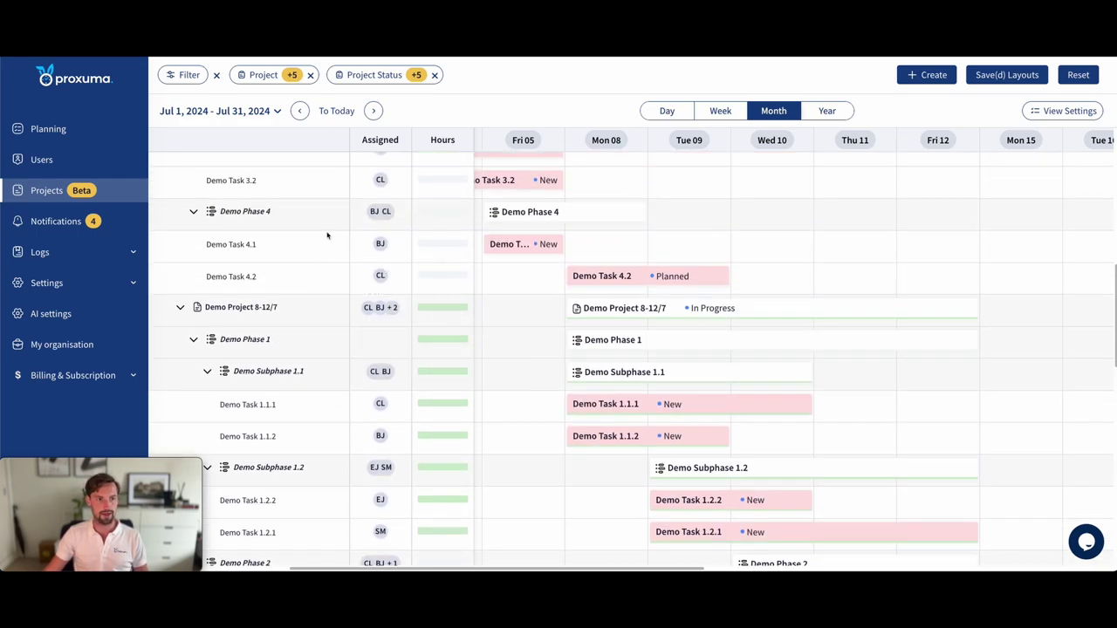
# - On the Planning page, hide event date-time lines and save a two-hours-per-column view
pyautogui.click(48, 128)
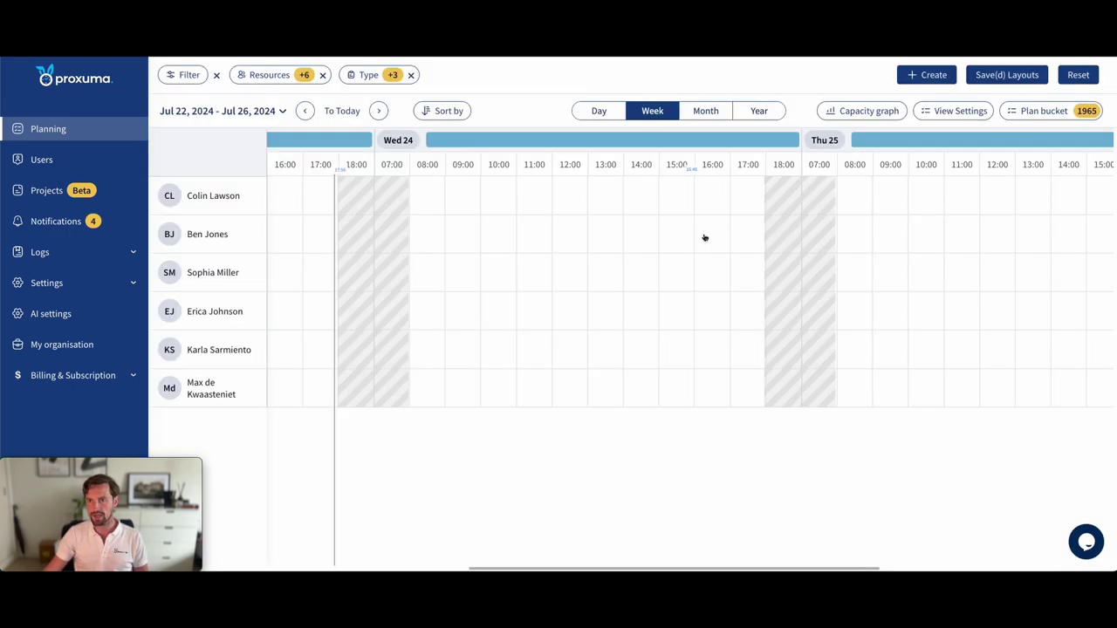
pyautogui.click(953, 111)
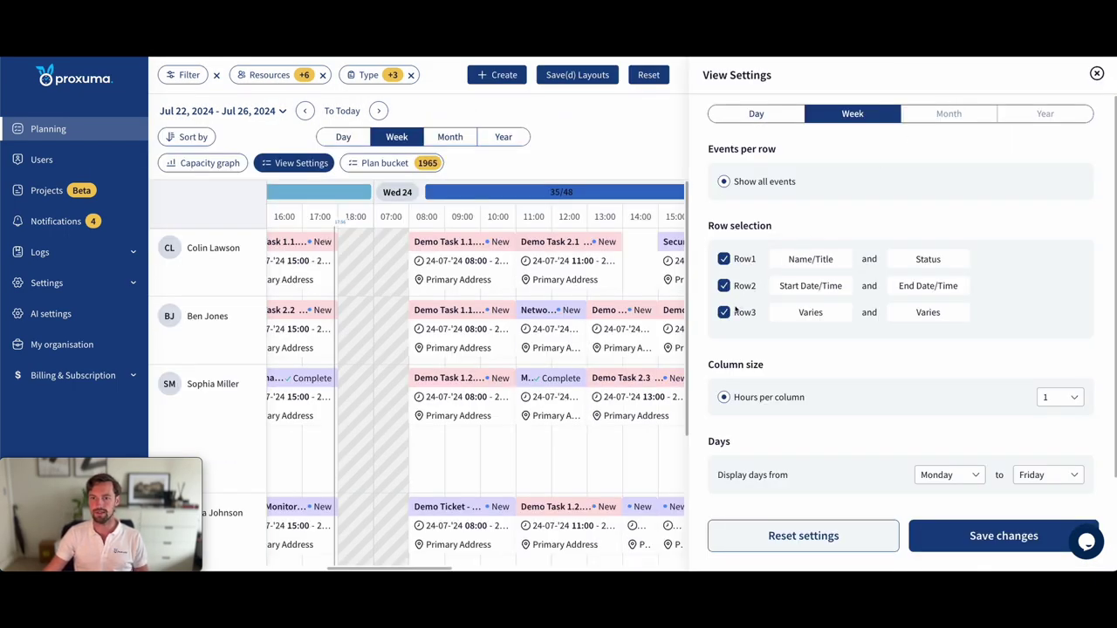
pyautogui.click(723, 286)
pyautogui.click(1053, 398)
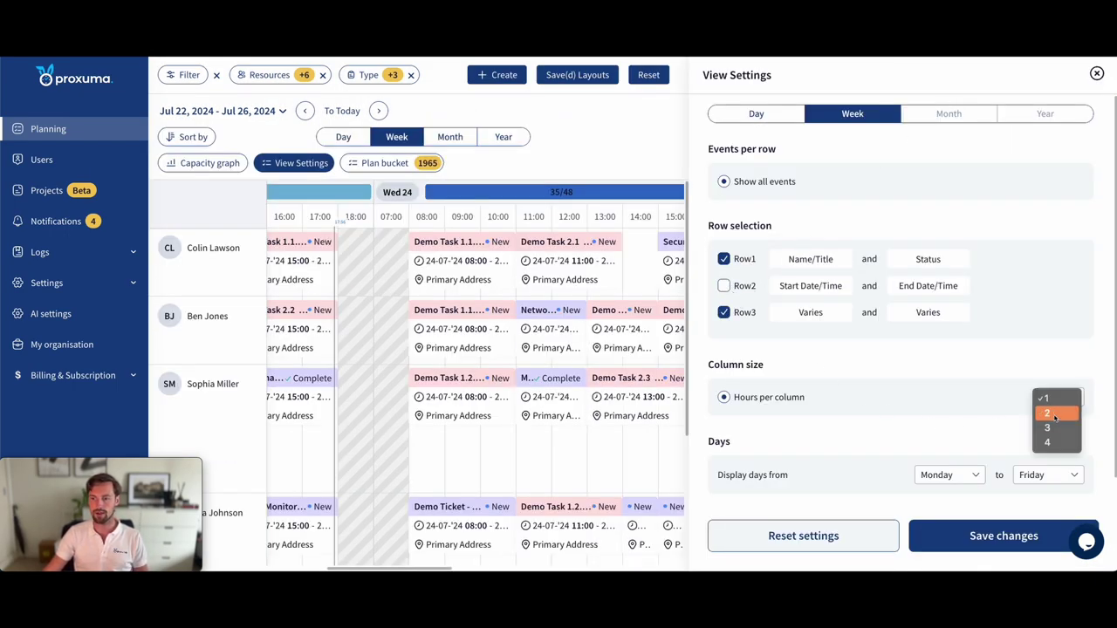
pyautogui.click(1047, 413)
pyautogui.click(1004, 536)
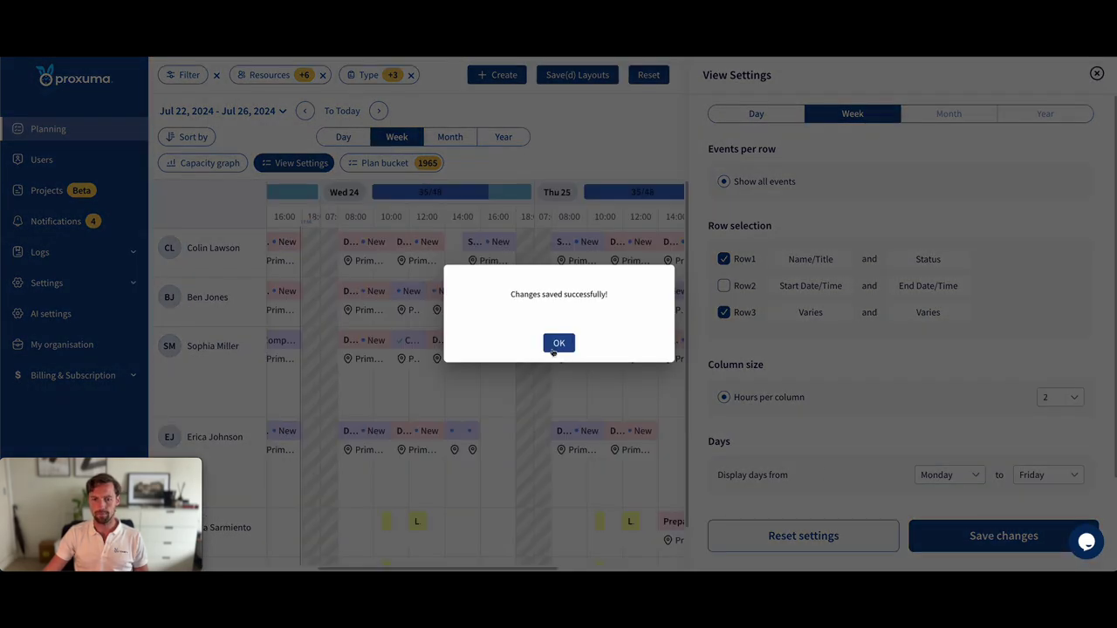
pyautogui.click(558, 342)
# - Restore one hour per column, save the view settings and close the panel
pyautogui.click(1063, 400)
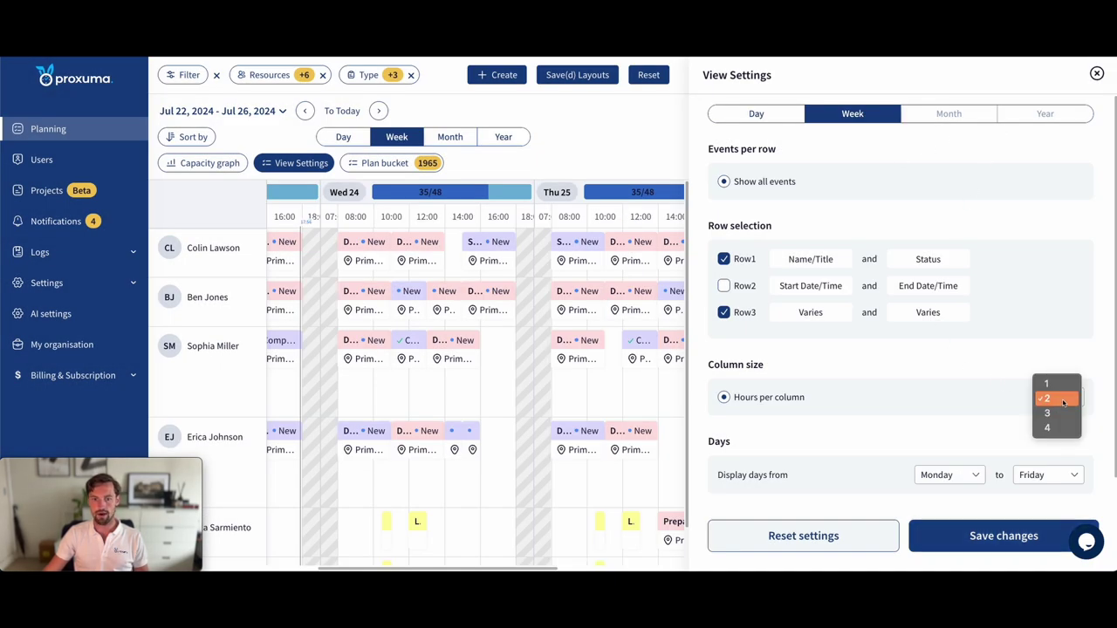
pyautogui.click(1047, 384)
pyautogui.click(951, 529)
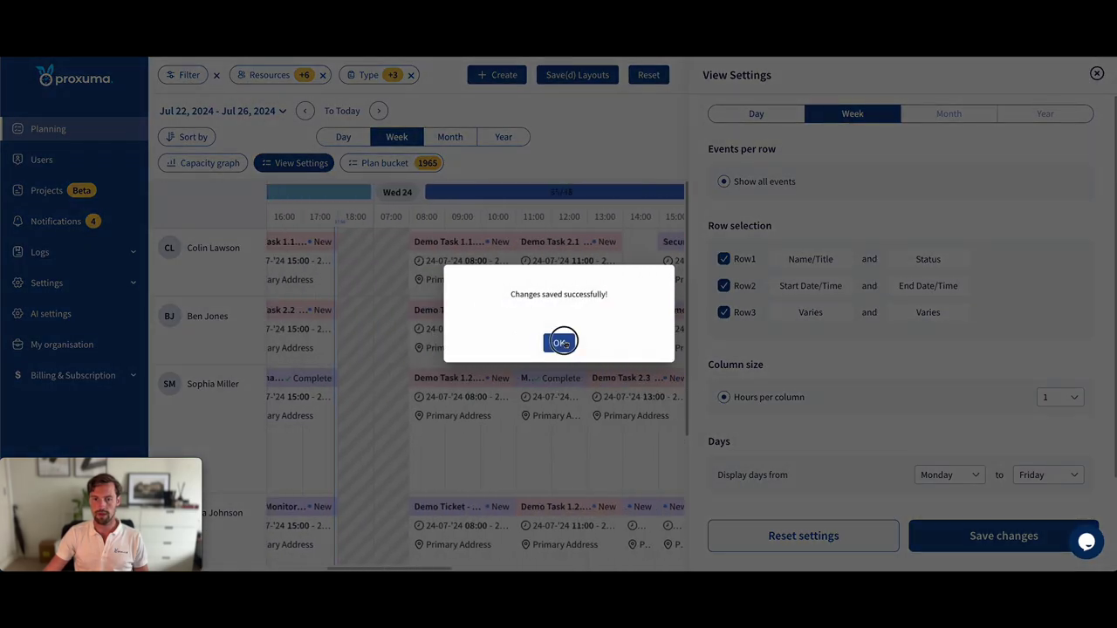
pyautogui.click(558, 338)
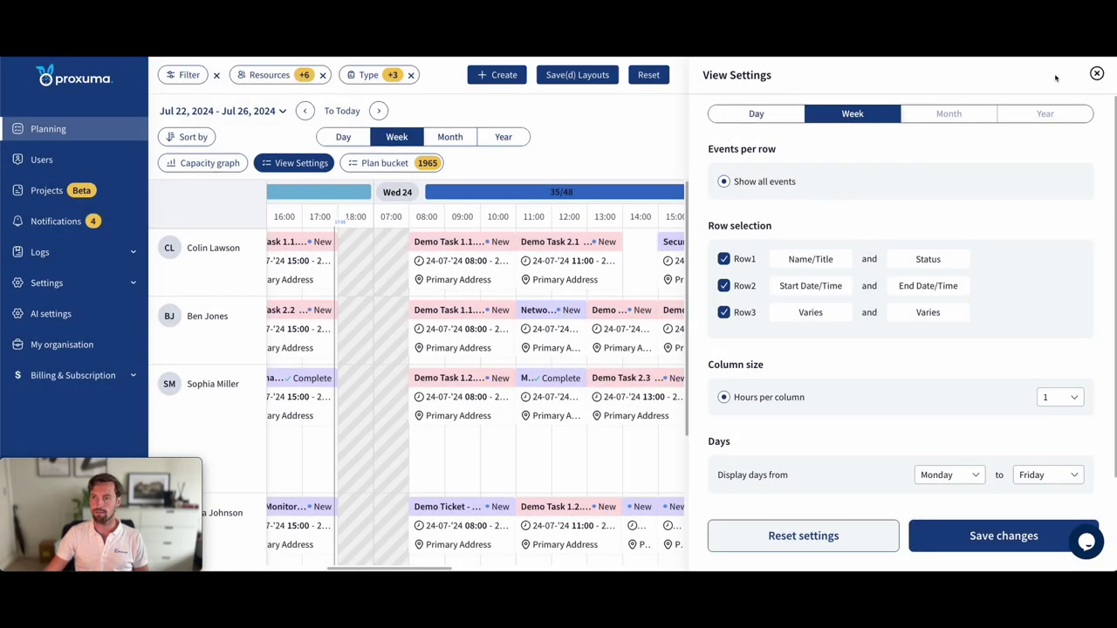
pyautogui.click(1096, 74)
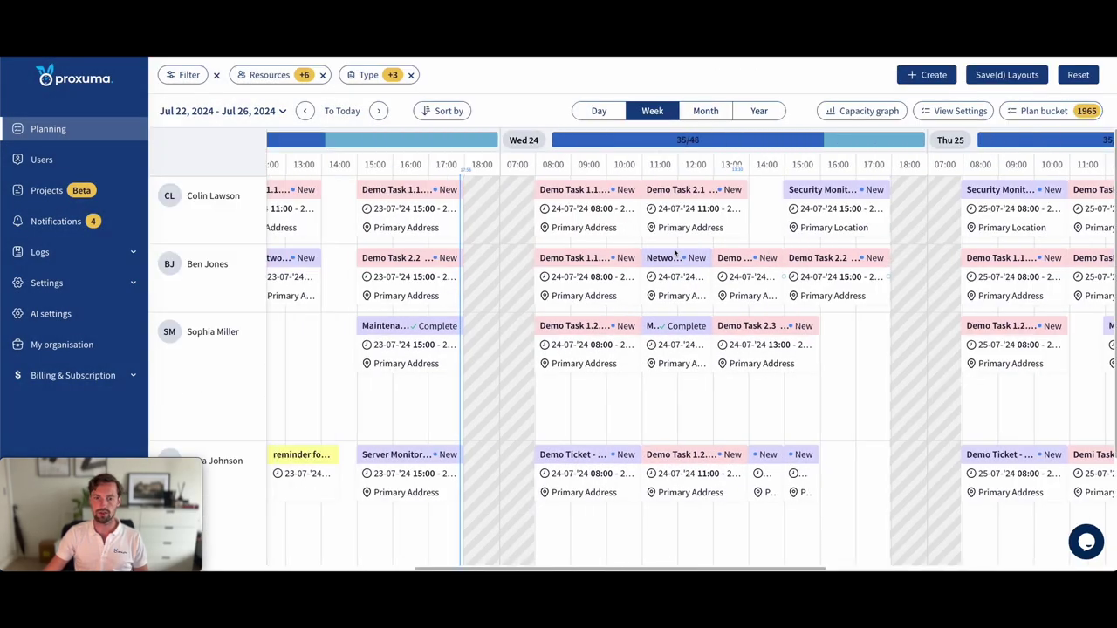
pyautogui.hscroll(-10, 760, 261)
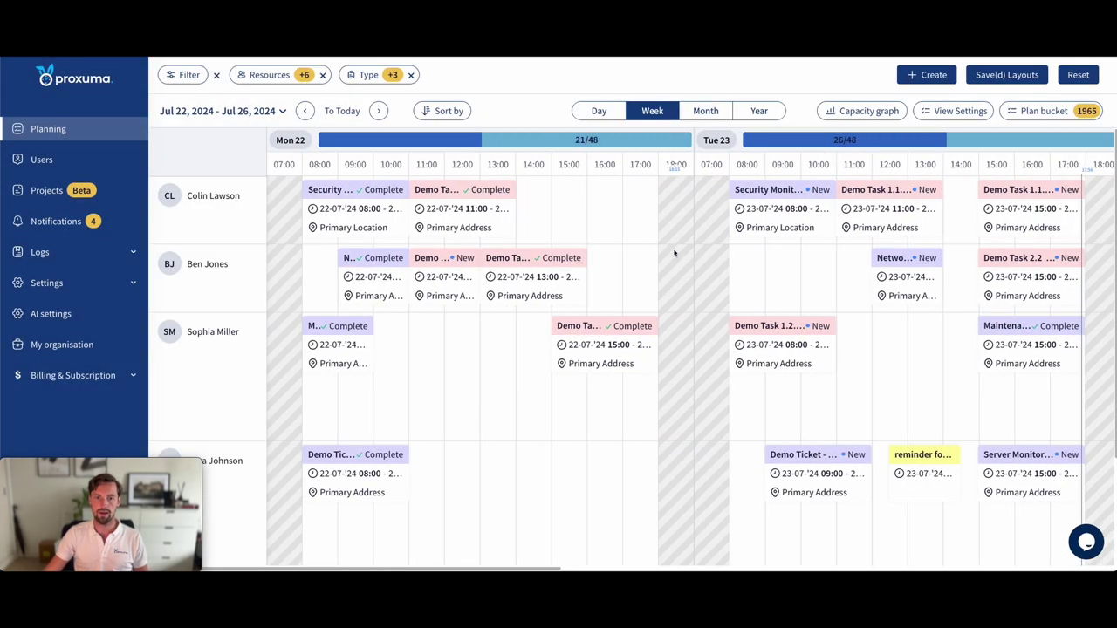
pyautogui.click(448, 233)
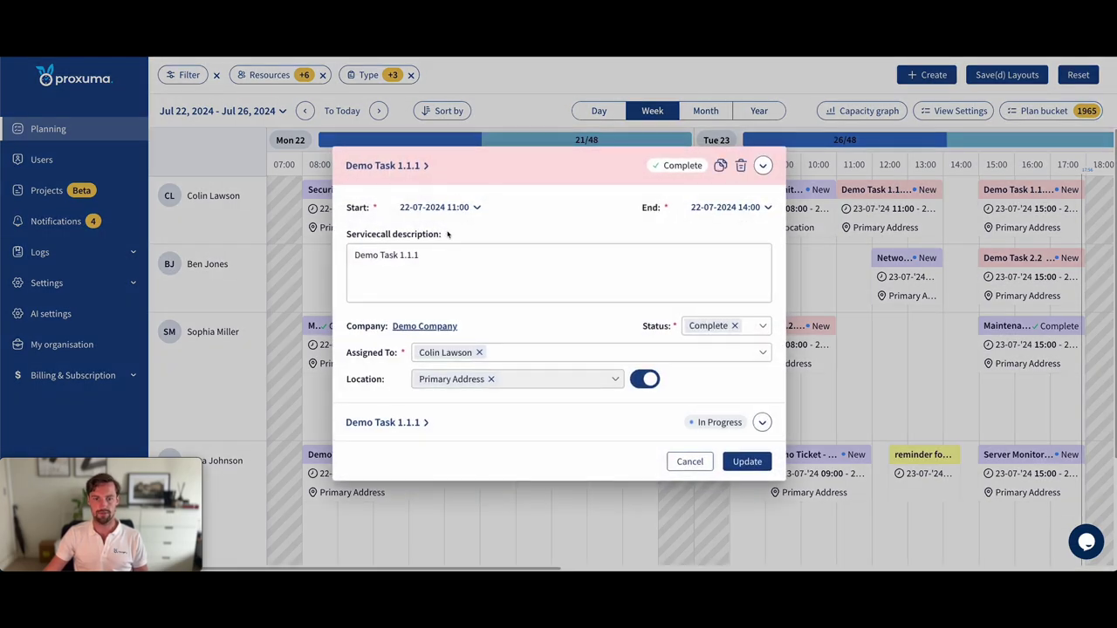
pyautogui.click(689, 461)
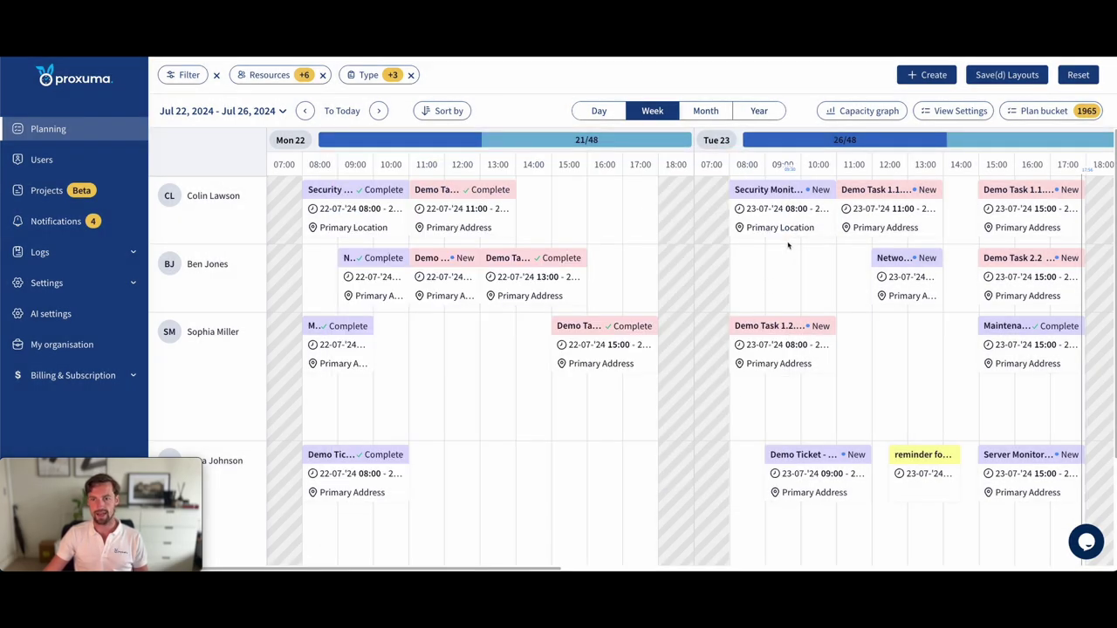
pyautogui.hscroll(2, 783, 231)
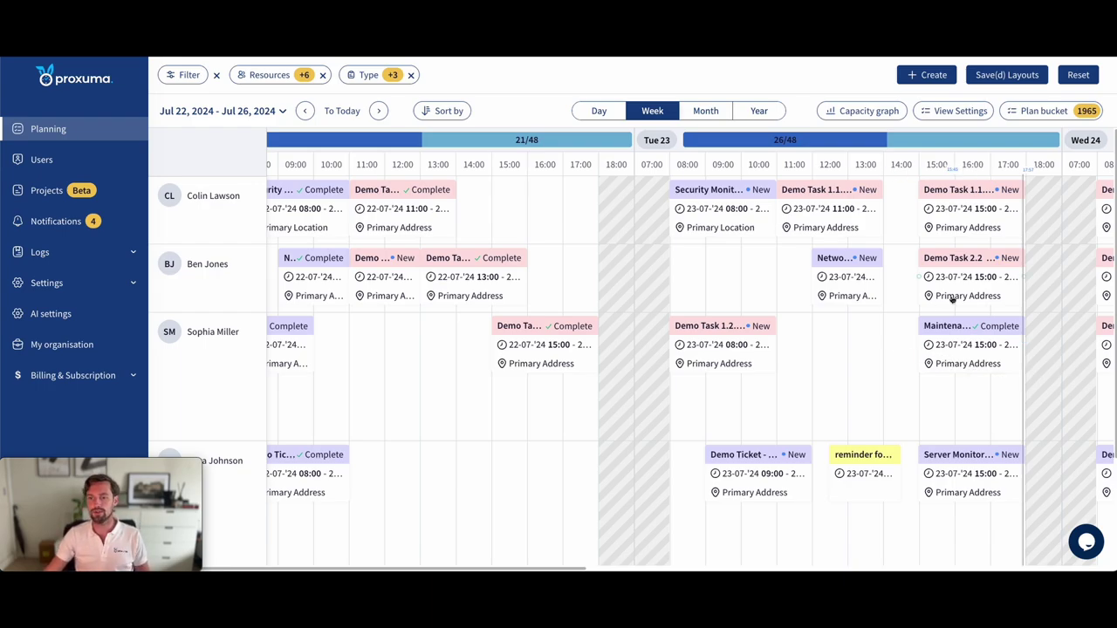
pyautogui.click(947, 363)
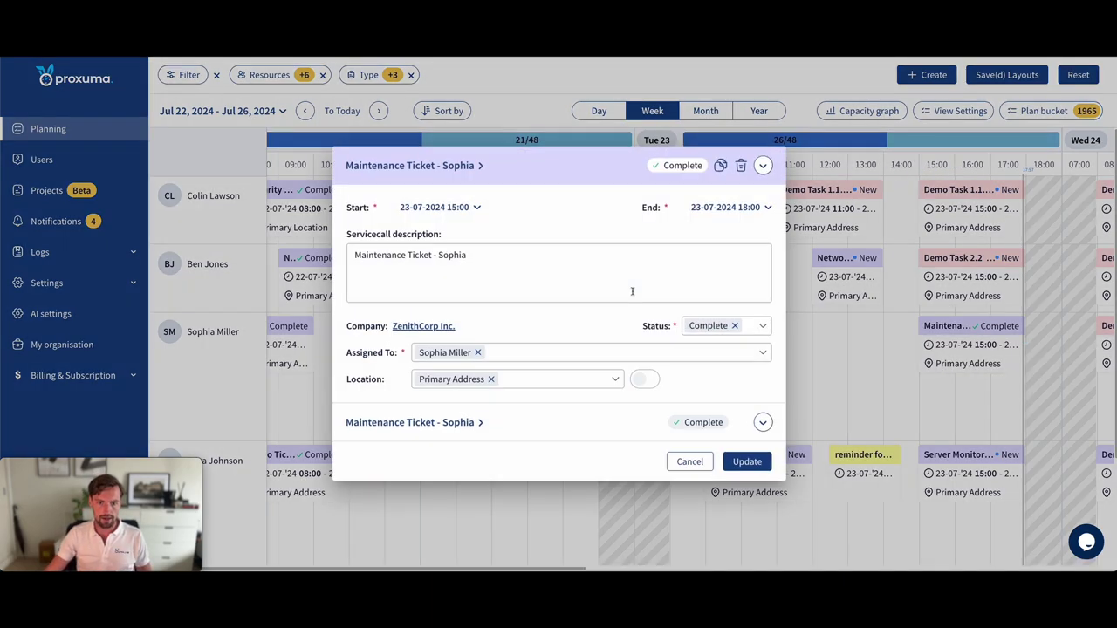
pyautogui.click(688, 462)
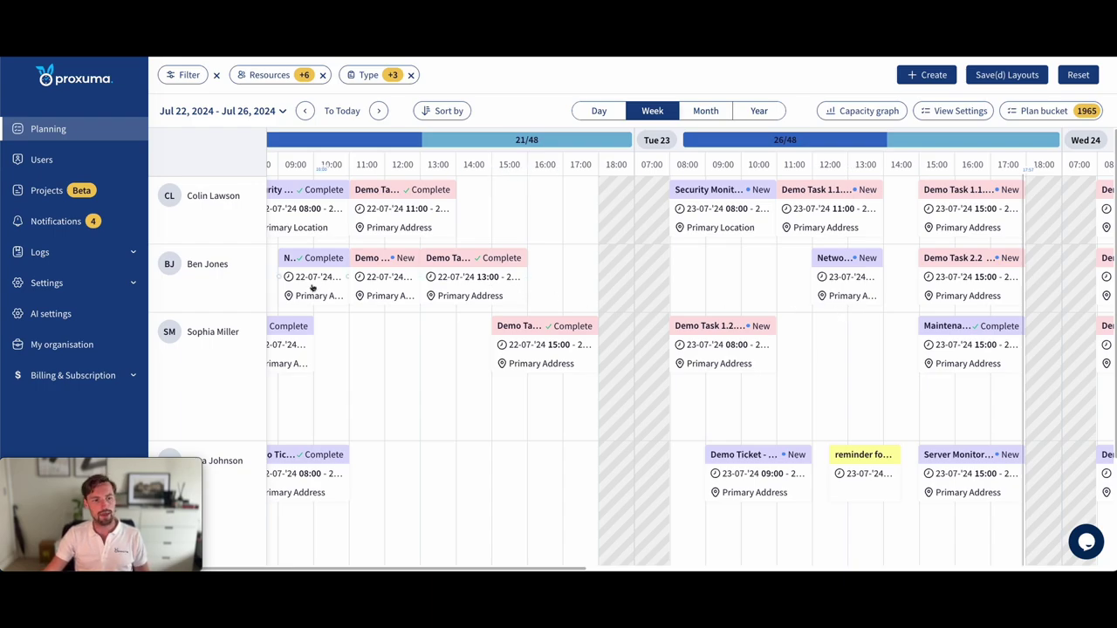
pyautogui.click(718, 208)
pyautogui.click(763, 423)
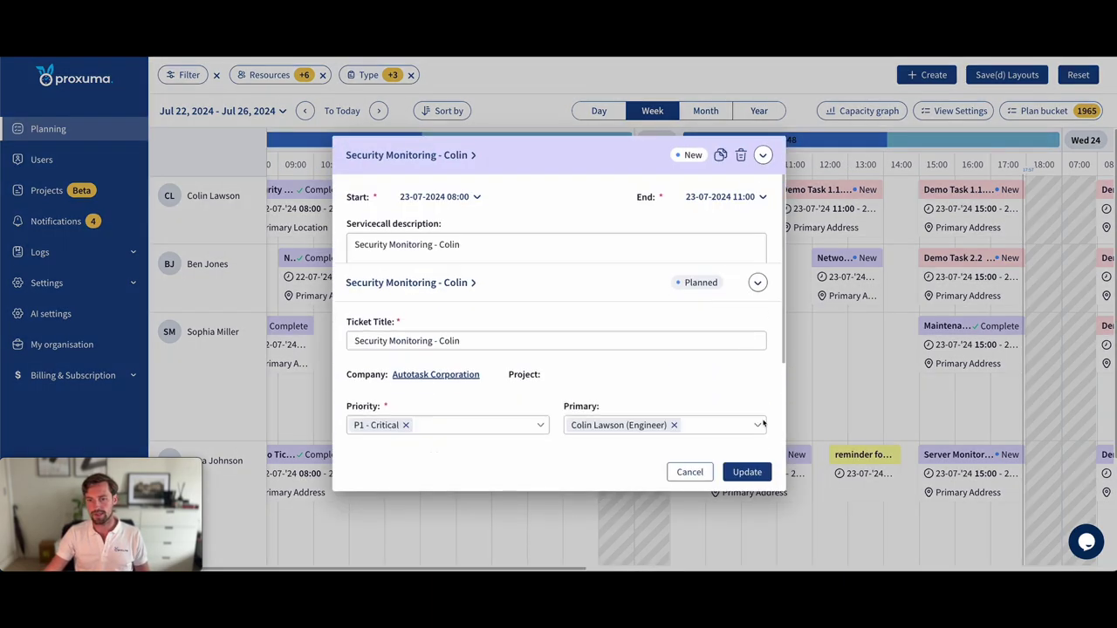
pyautogui.scroll(-4, 733, 320)
pyautogui.scroll(2, 733, 321)
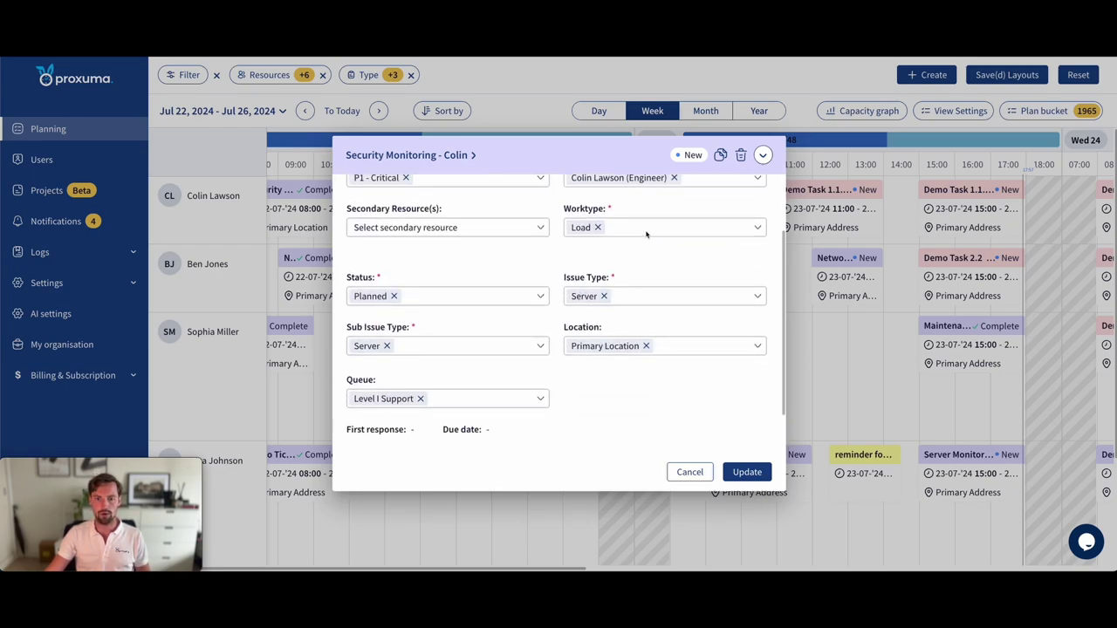
pyautogui.click(647, 228)
pyautogui.scroll(4, 645, 227)
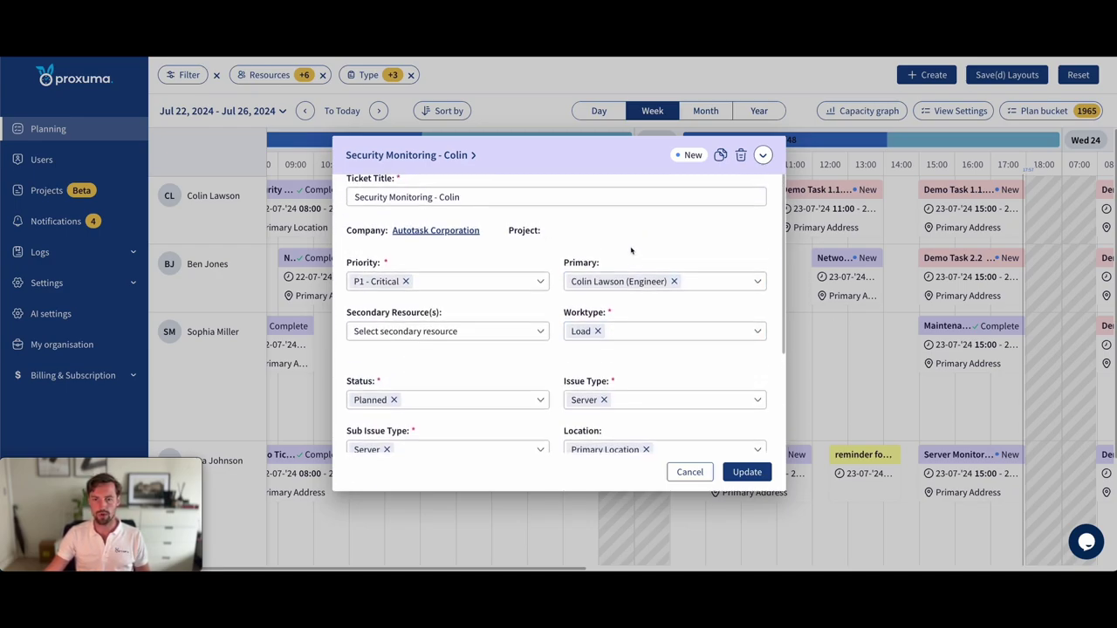
pyautogui.scroll(2, 628, 262)
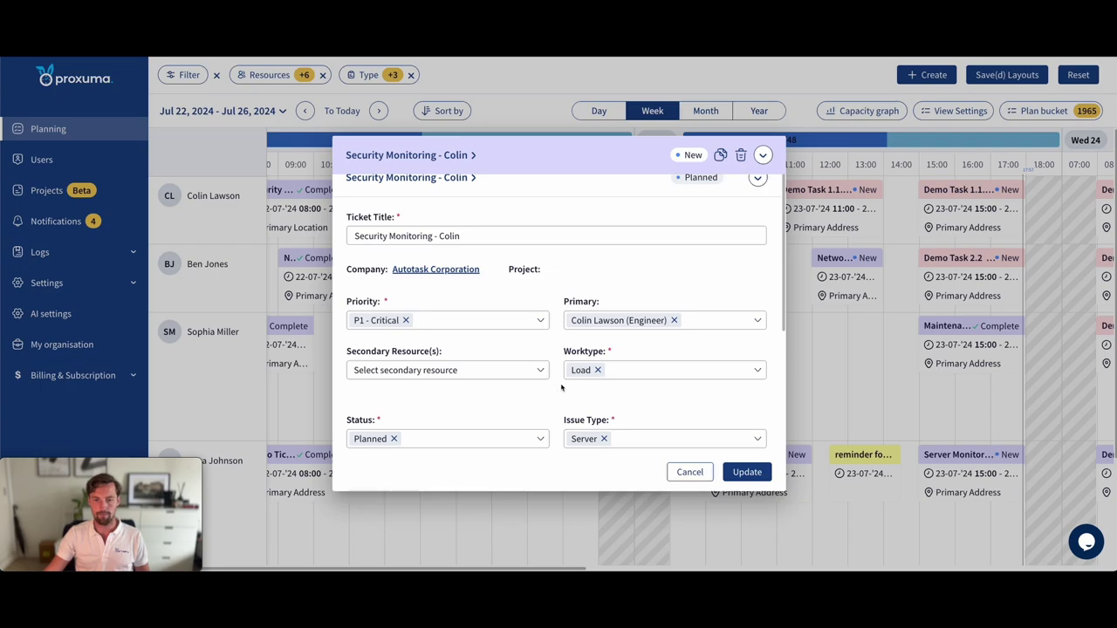
pyautogui.scroll(1, 616, 394)
pyautogui.scroll(-5, 567, 396)
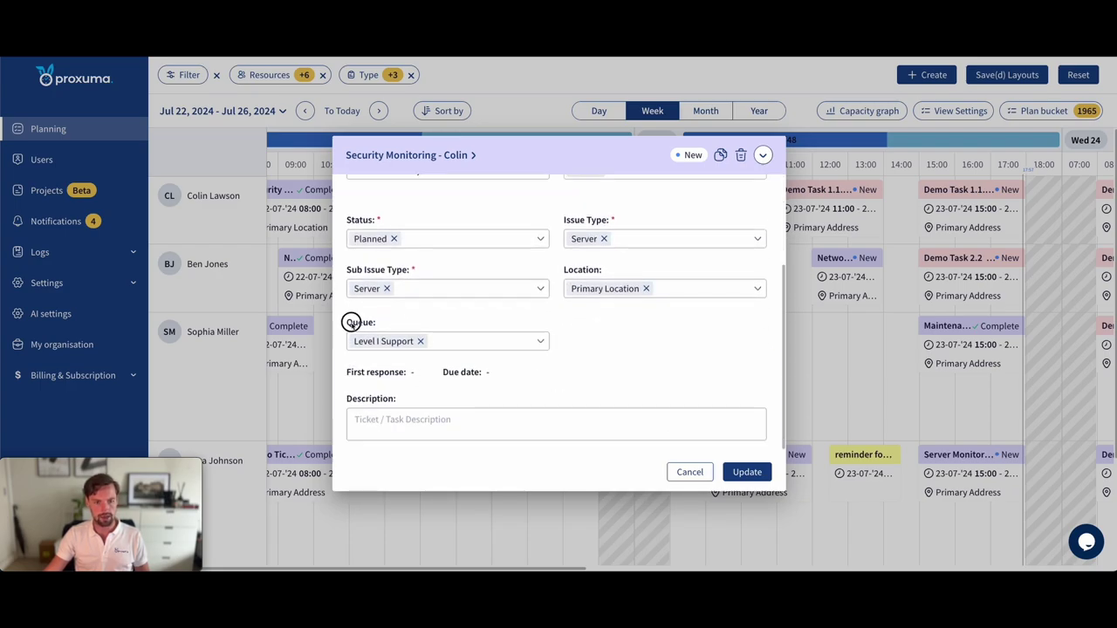
pyautogui.click(470, 341)
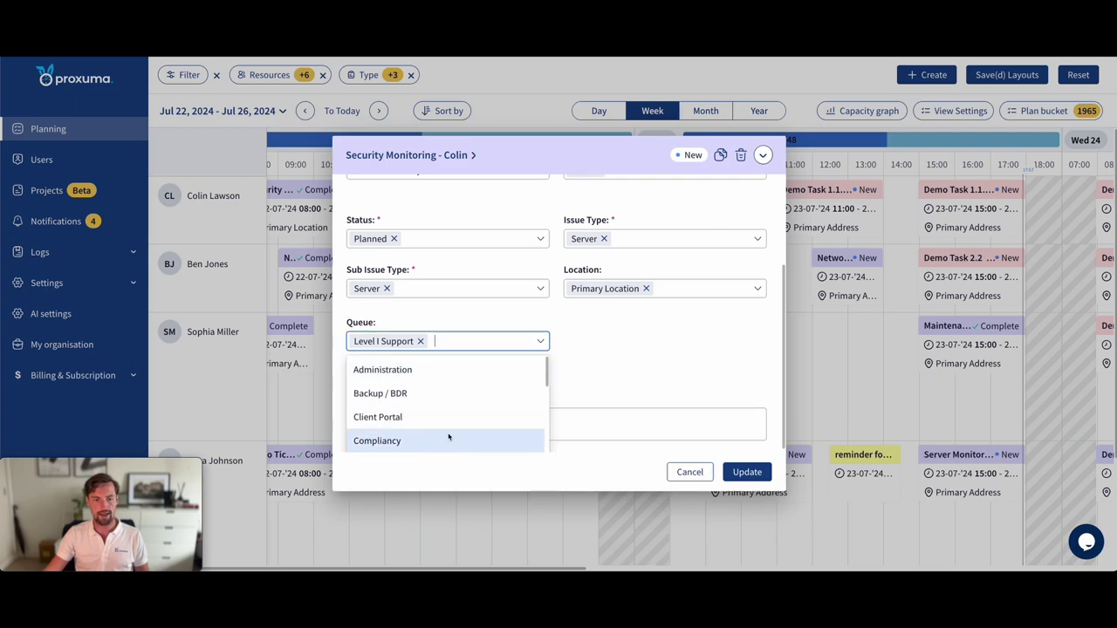
pyautogui.scroll(-3, 453, 410)
pyautogui.scroll(2, 453, 415)
pyautogui.scroll(-2, 453, 420)
pyautogui.scroll(2, 453, 421)
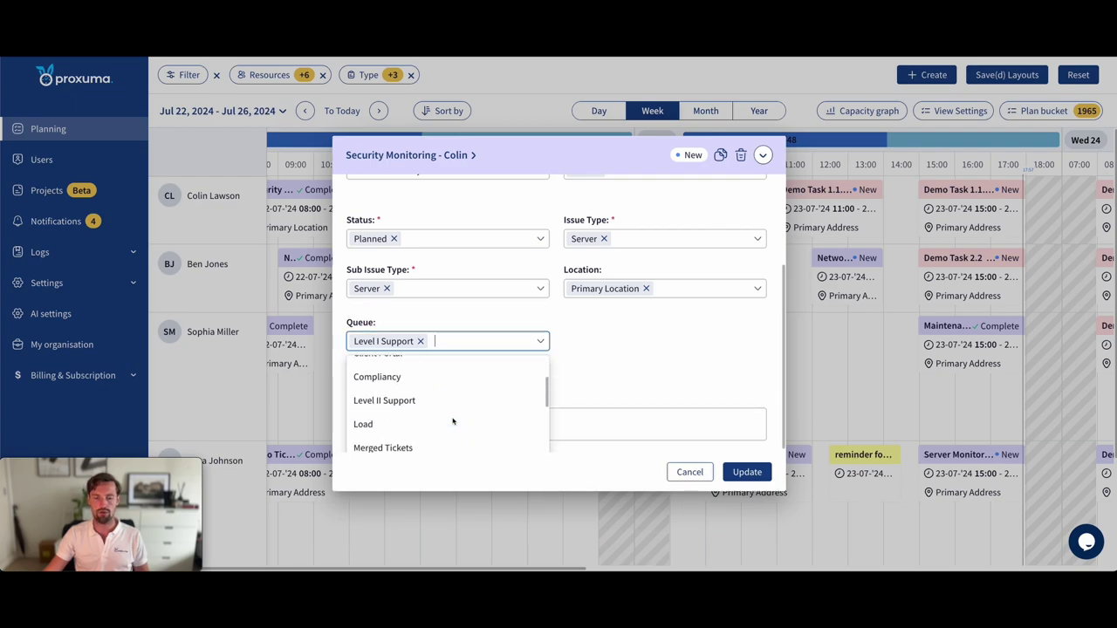
pyautogui.scroll(2, 488, 415)
pyautogui.scroll(-5, 494, 410)
pyautogui.scroll(1, 494, 410)
pyautogui.scroll(2, 494, 410)
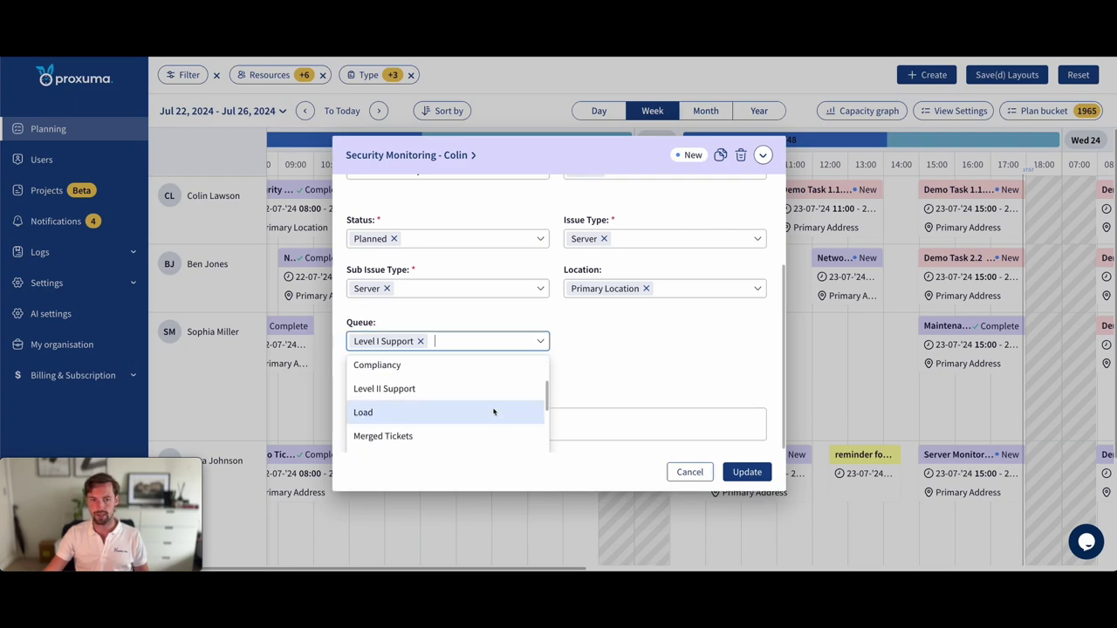
pyautogui.click(614, 354)
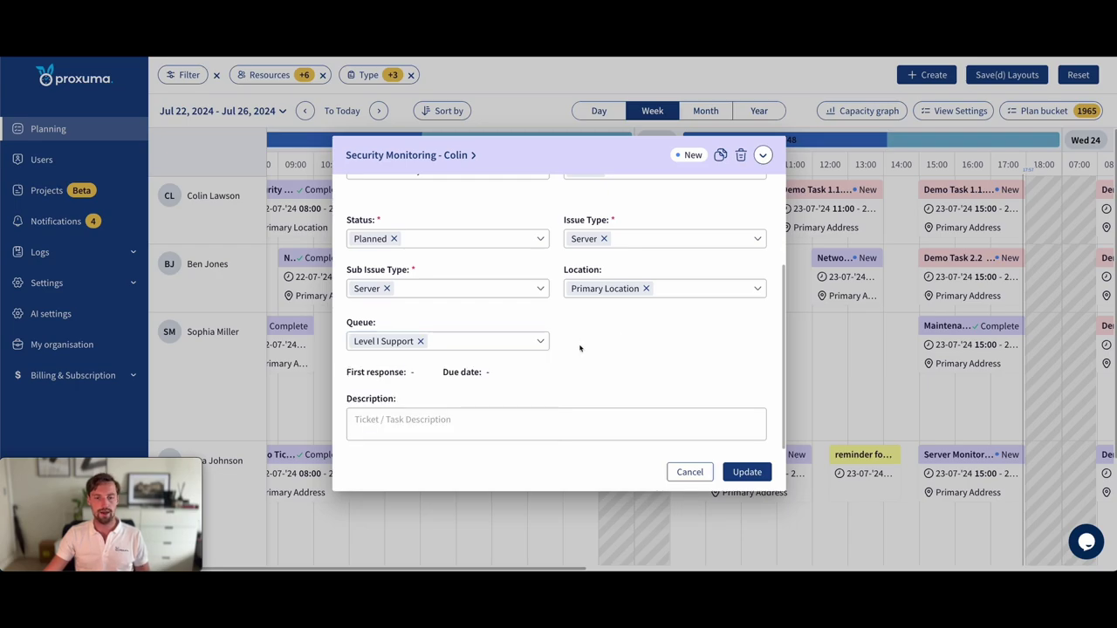
pyautogui.scroll(5, 580, 342)
pyautogui.click(689, 472)
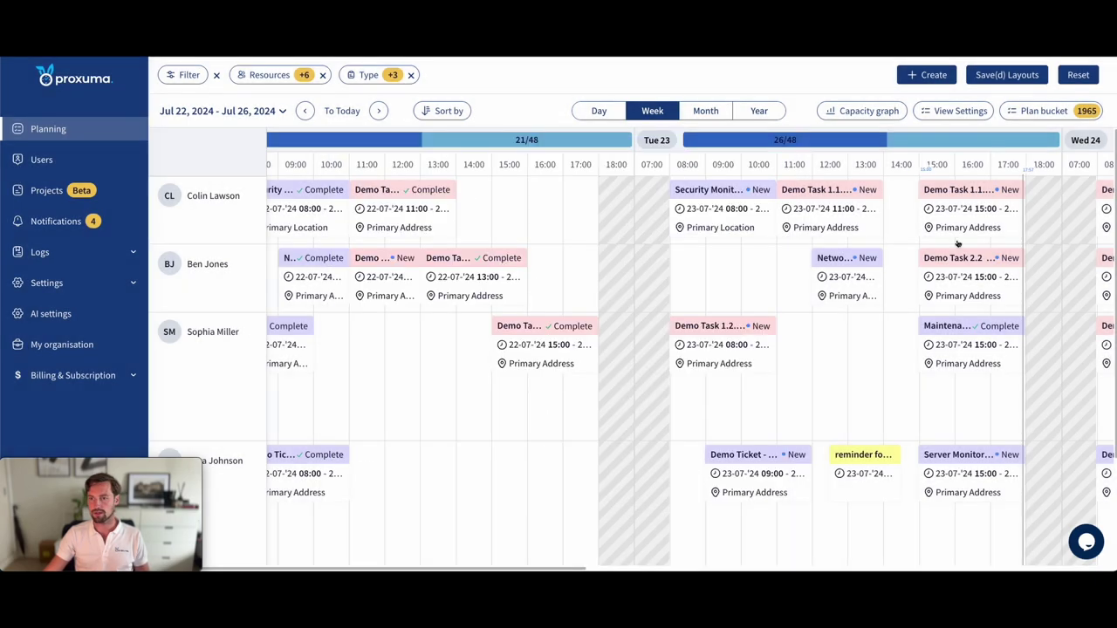
pyautogui.click(1062, 115)
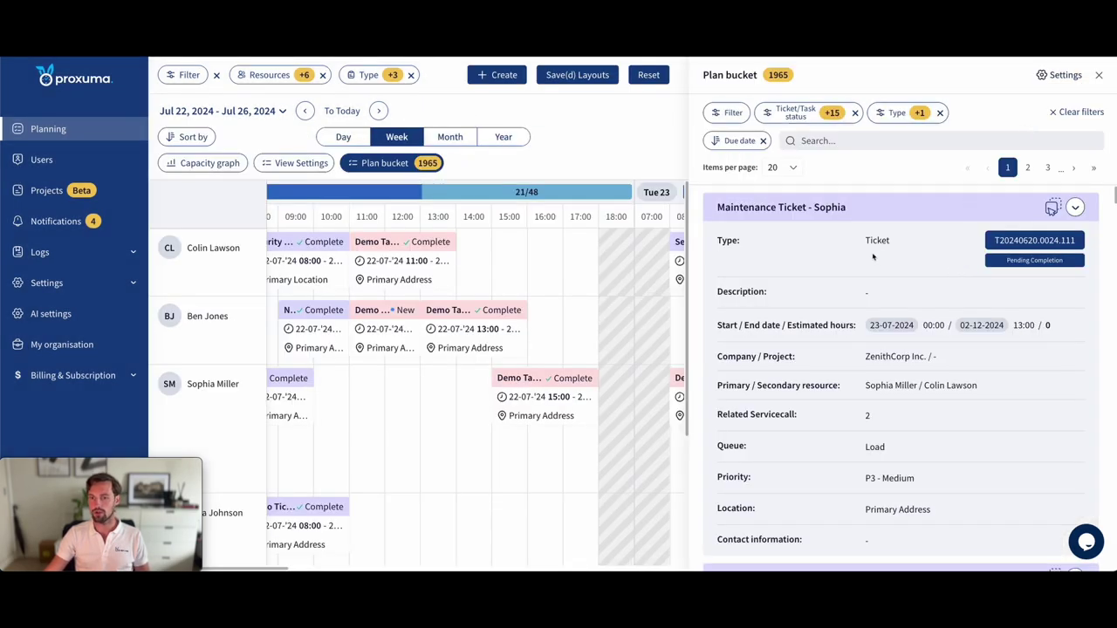
pyautogui.click(729, 113)
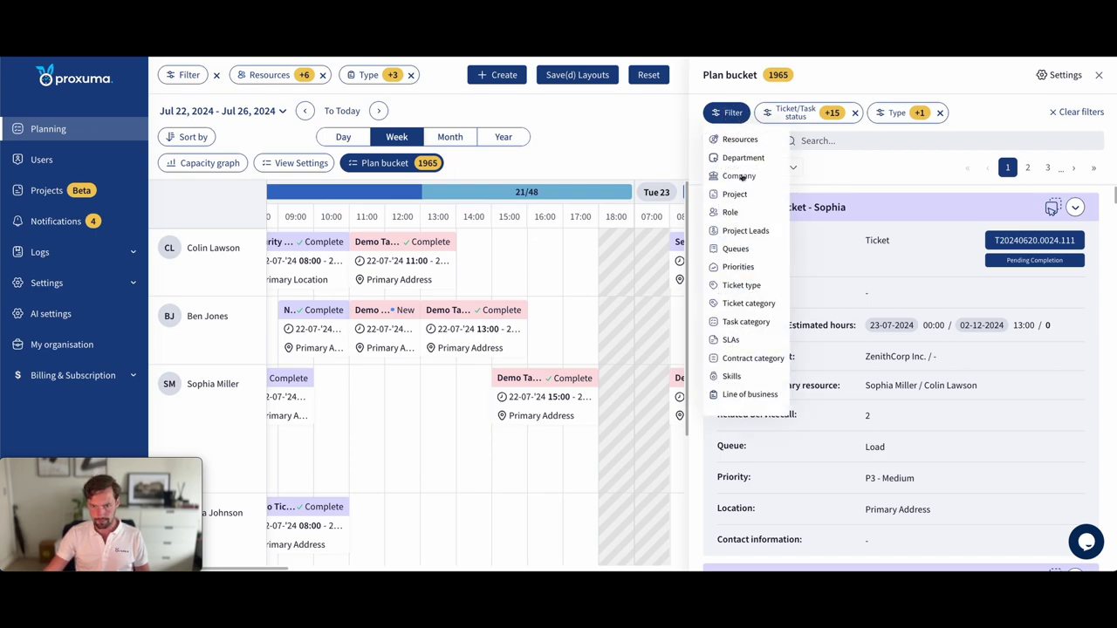
pyautogui.click(736, 249)
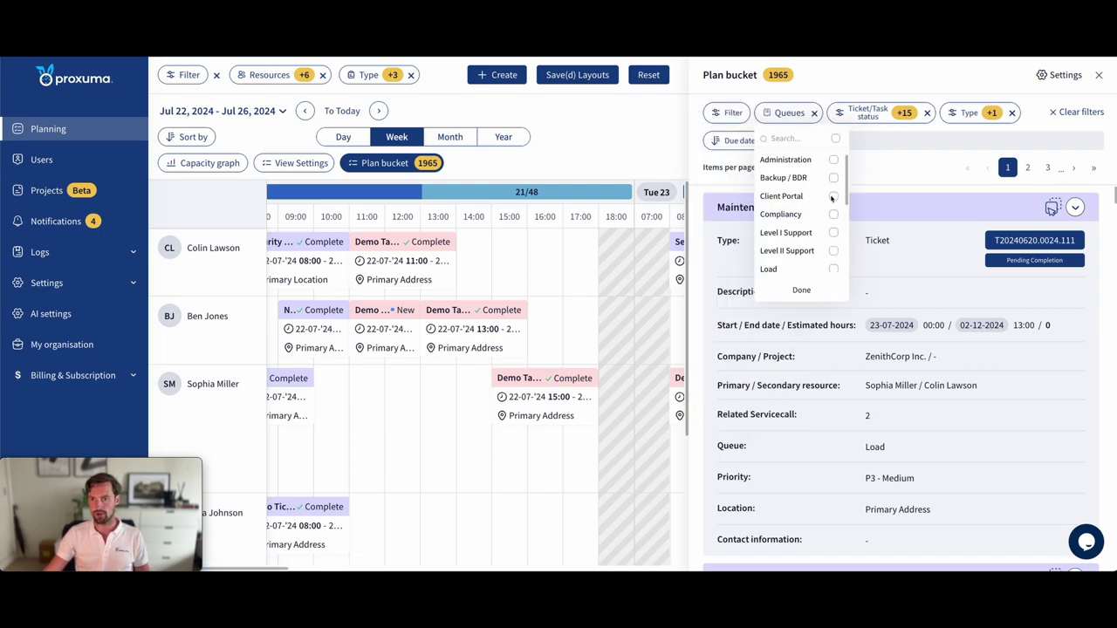
pyautogui.scroll(-2, 816, 208)
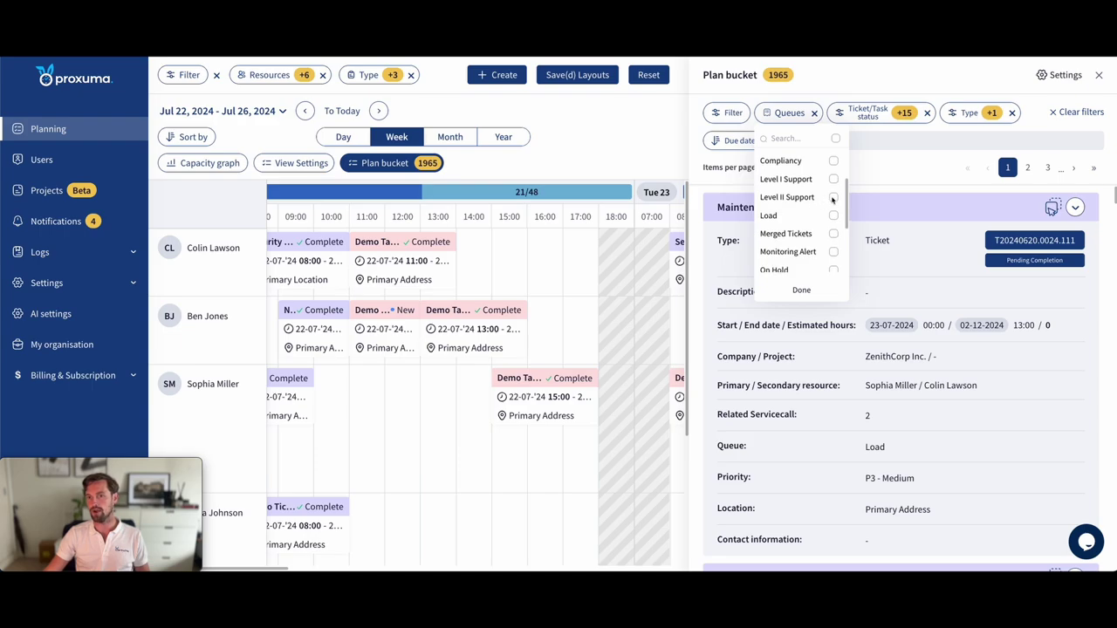
pyautogui.click(881, 112)
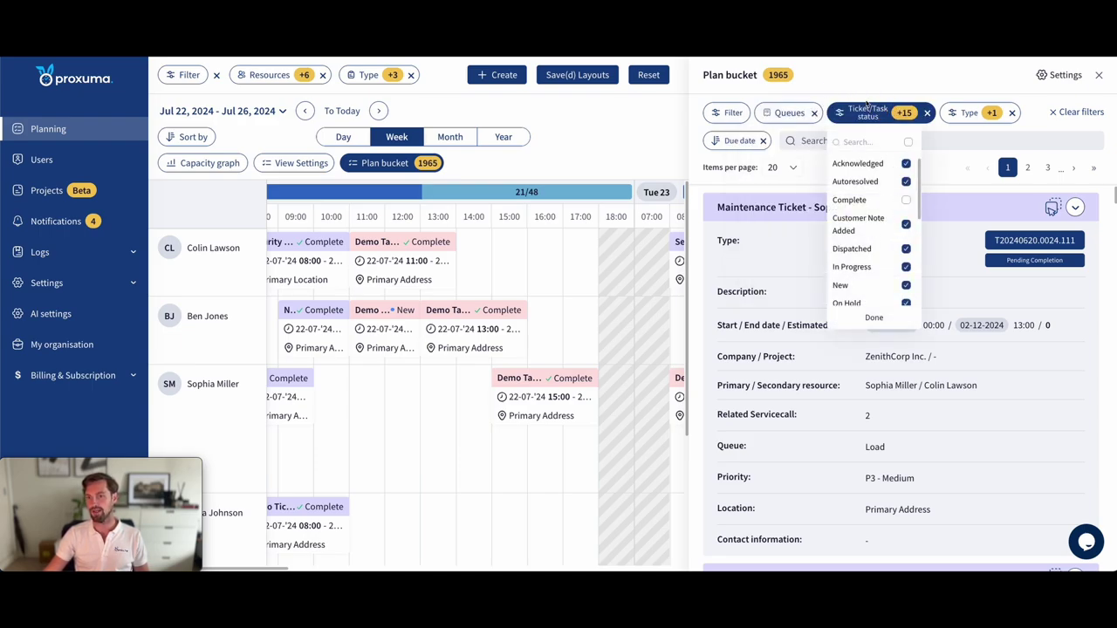
pyautogui.click(866, 112)
pyautogui.click(814, 112)
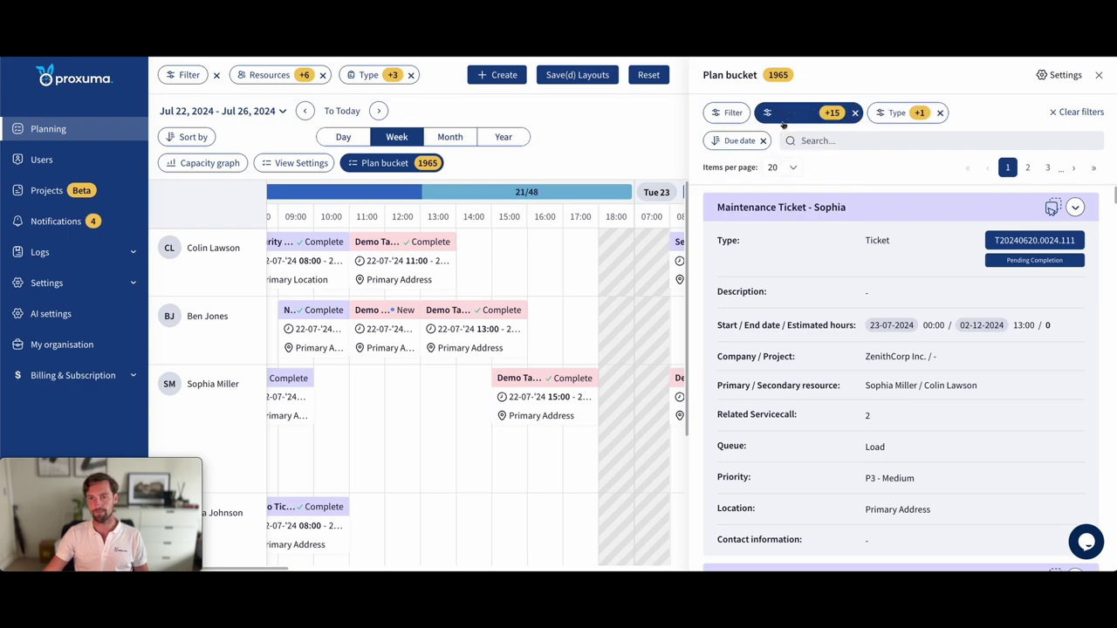
pyautogui.click(1099, 77)
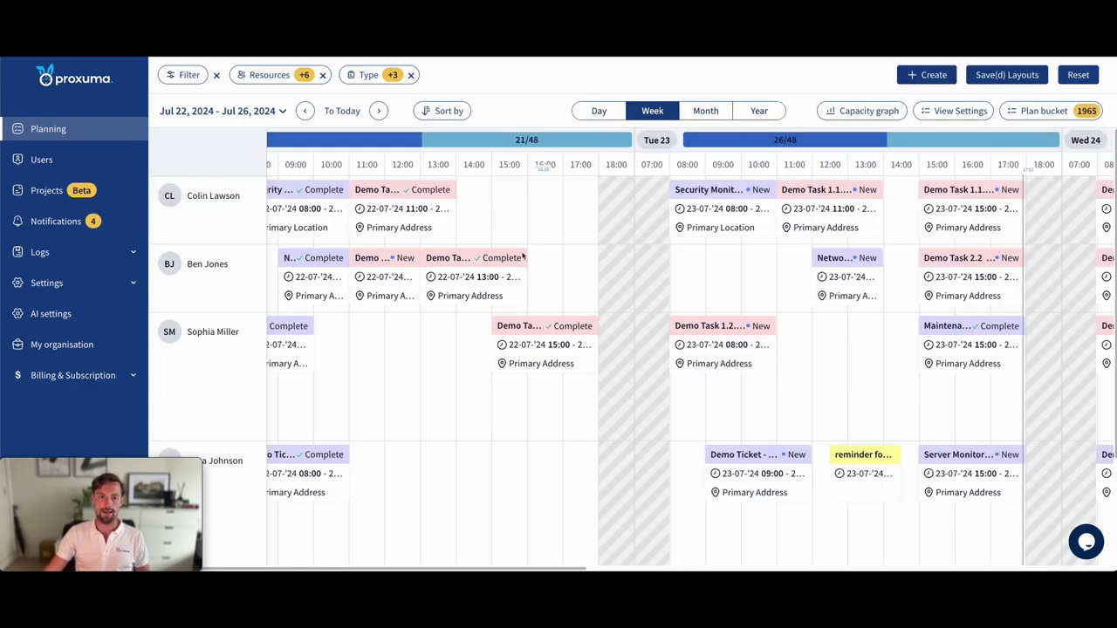
pyautogui.scroll(-5, 629, 321)
pyautogui.scroll(-5, 629, 321)
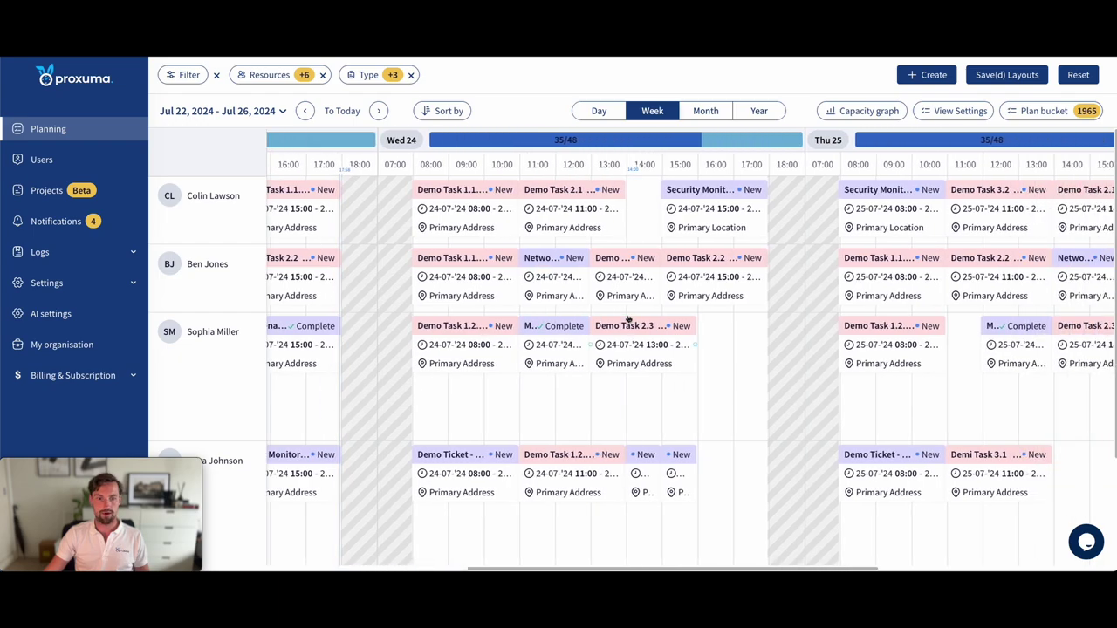
pyautogui.scroll(5, 627, 318)
pyautogui.scroll(5, 568, 314)
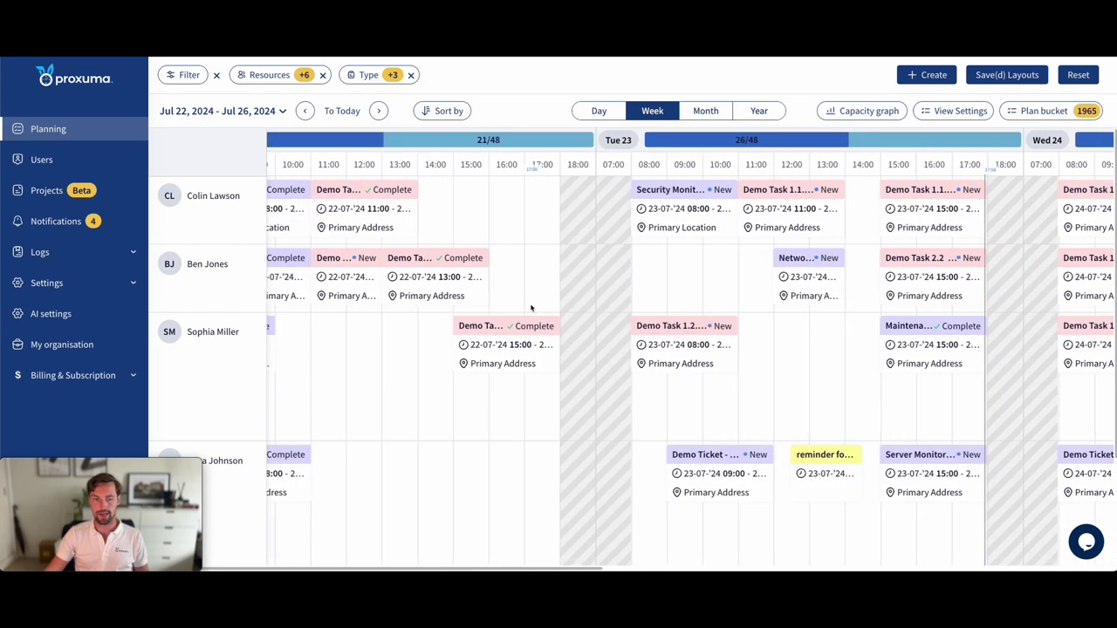
pyautogui.scroll(3, 531, 307)
pyautogui.scroll(-5, 530, 307)
pyautogui.scroll(-3, 531, 307)
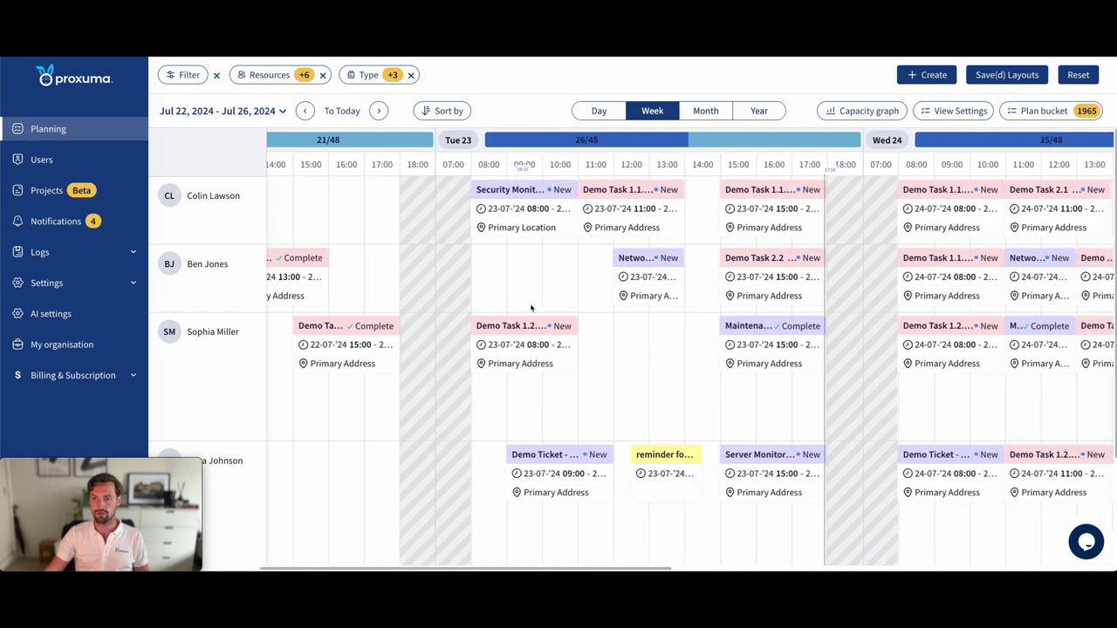
pyautogui.scroll(-2, 531, 307)
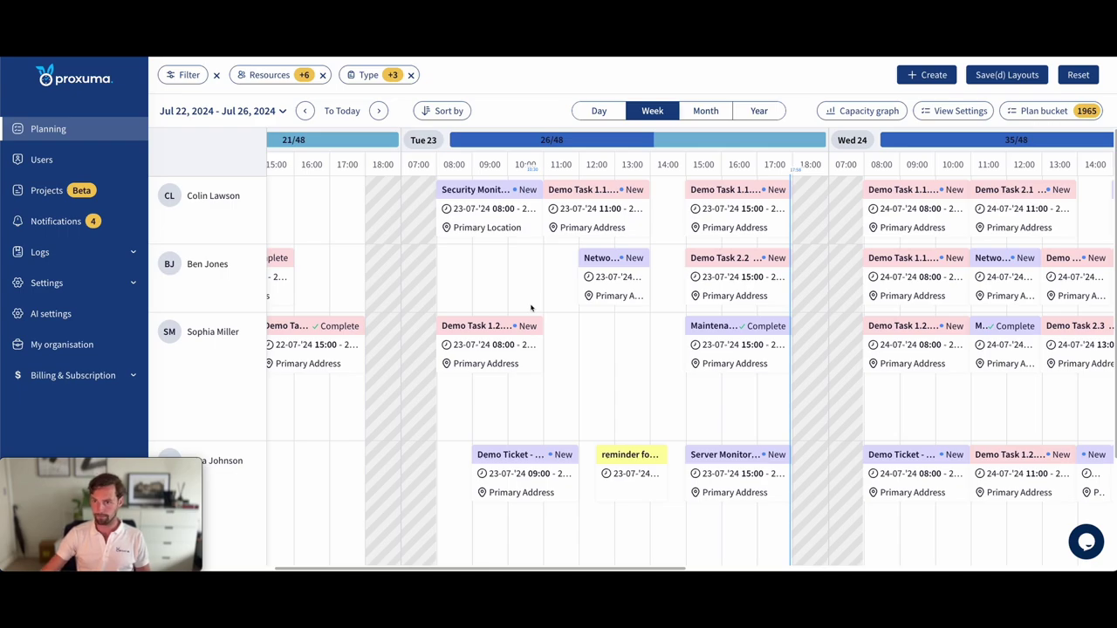